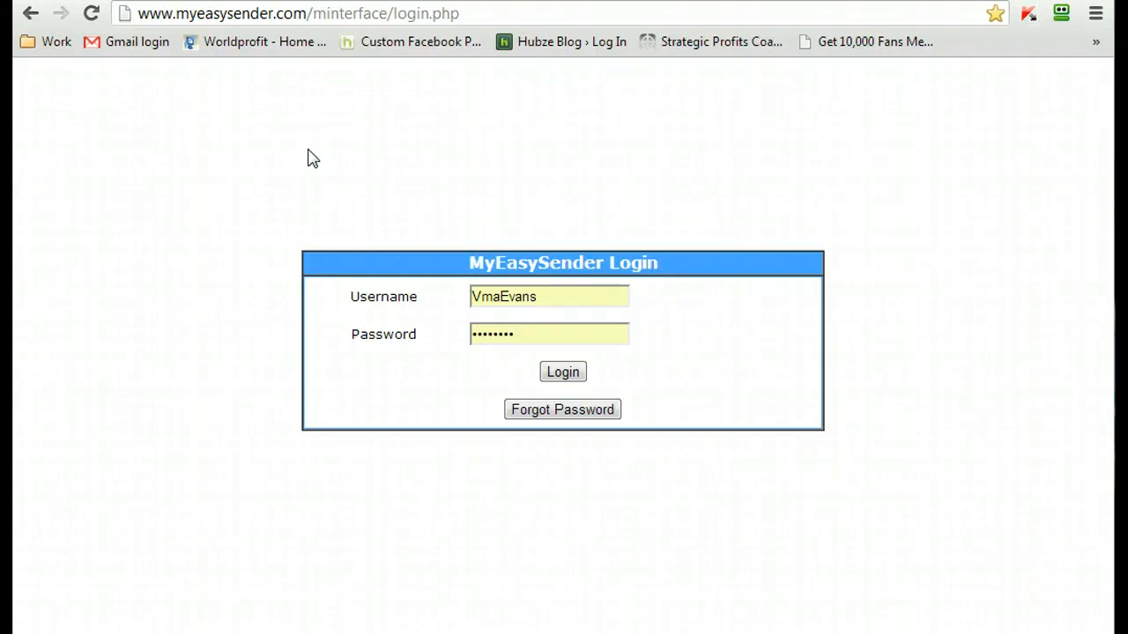
- Log in to the MyEasySender account with the credentials already filled in
drag(496, 9, 129, 25)
click(177, 184)
click(564, 373)
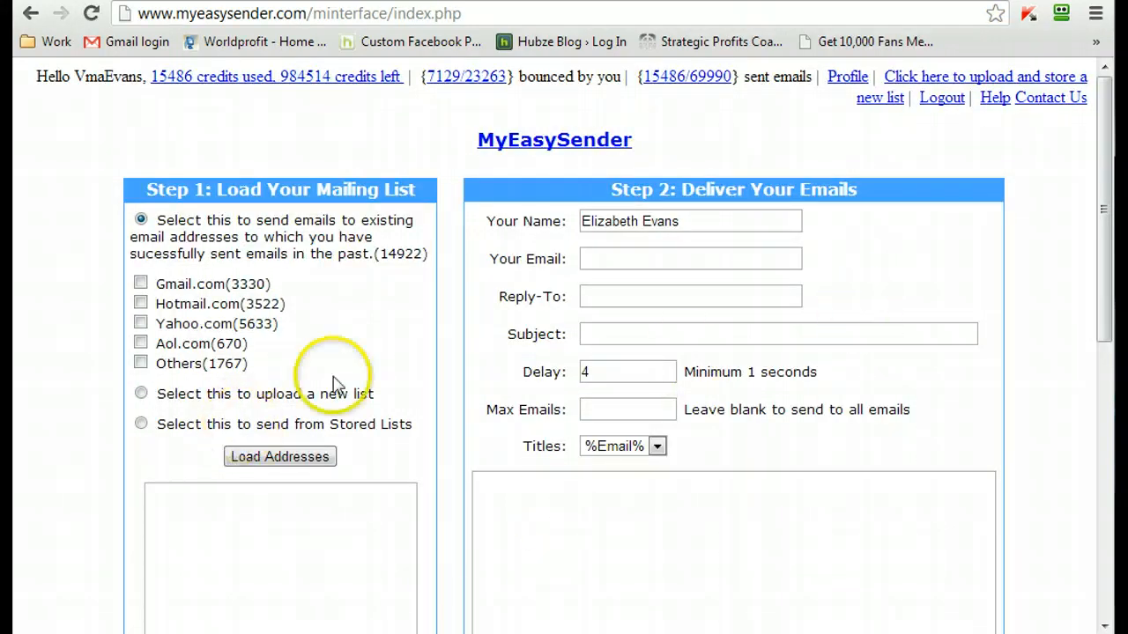
- Switch to Excel and open the recently used leads file 1100bizoppleads-05-09-13just emails 501 - 1100.csv
drag(1104, 152, 1108, 201)
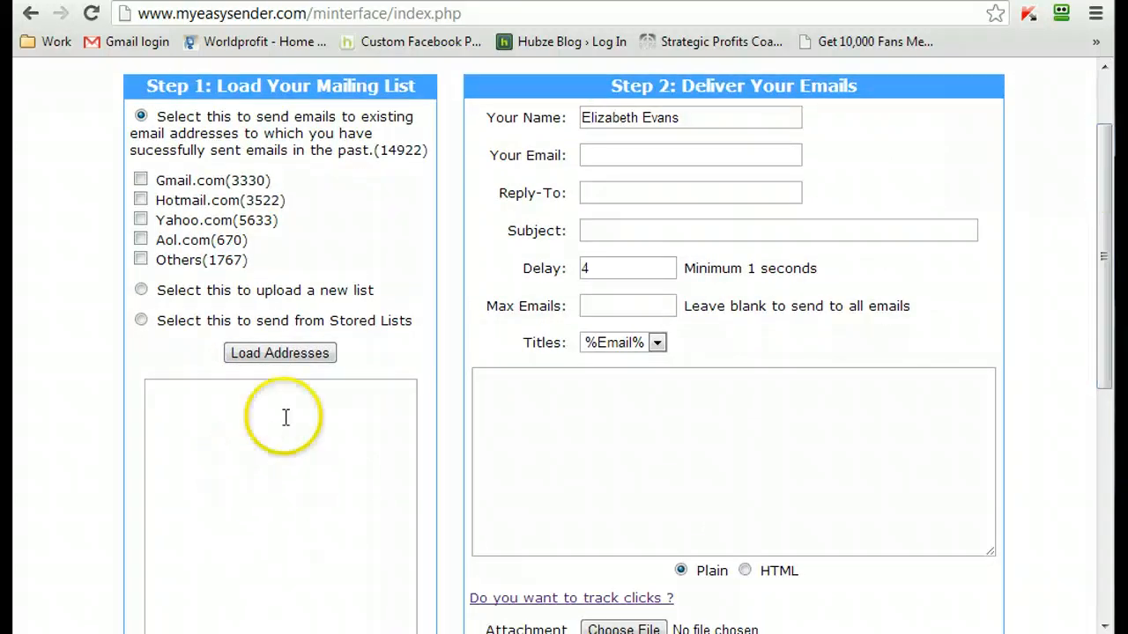
scroll(285, 418, down, 2)
scroll(286, 392, up, 2)
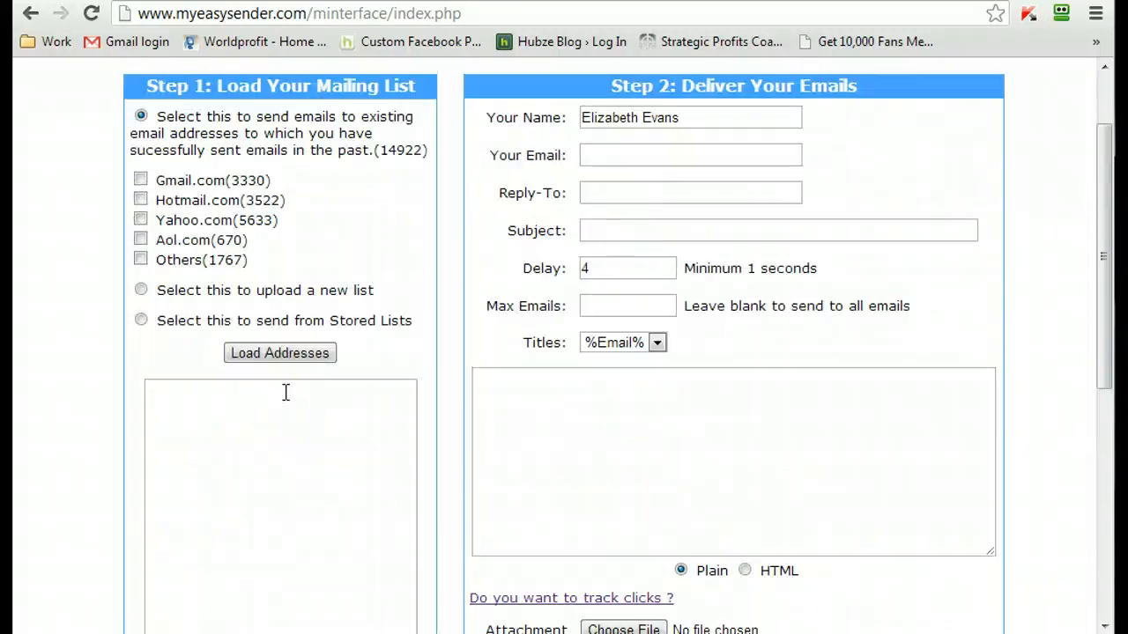
click(517, 438)
right_click(474, 633)
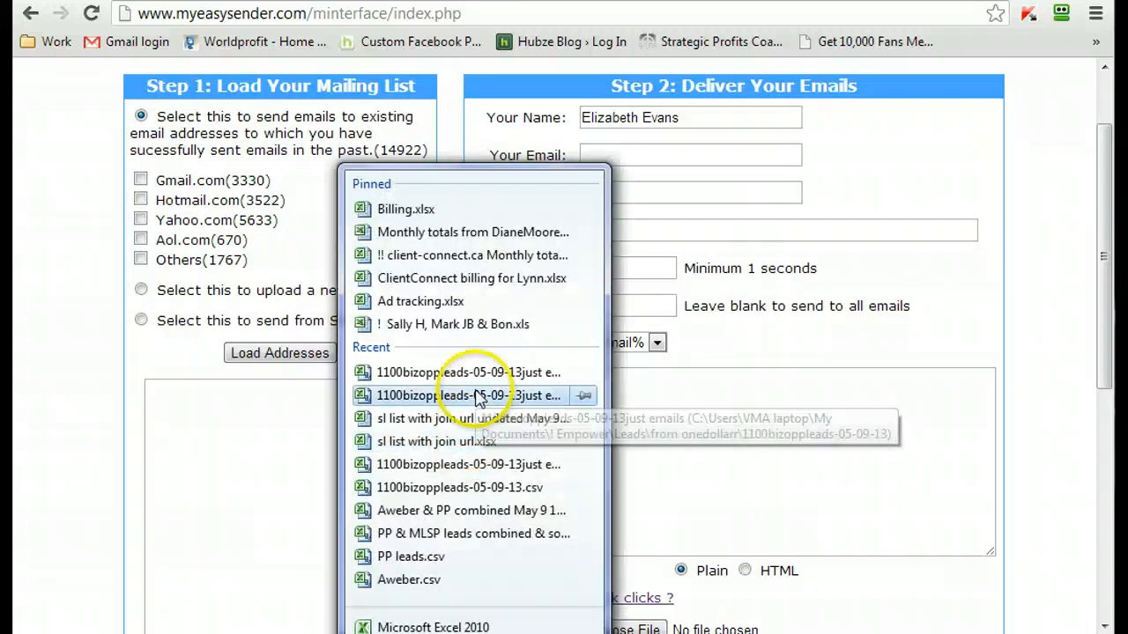
click(477, 373)
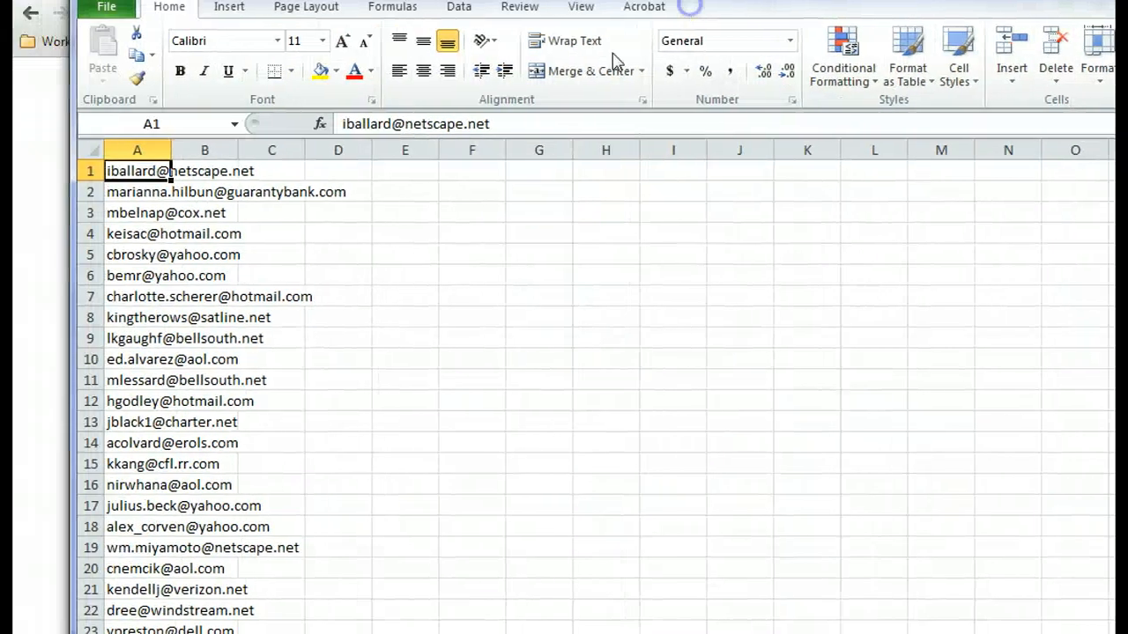
- Look through the e-mail list and copy all of column A
scroll(150, 193, down, 9)
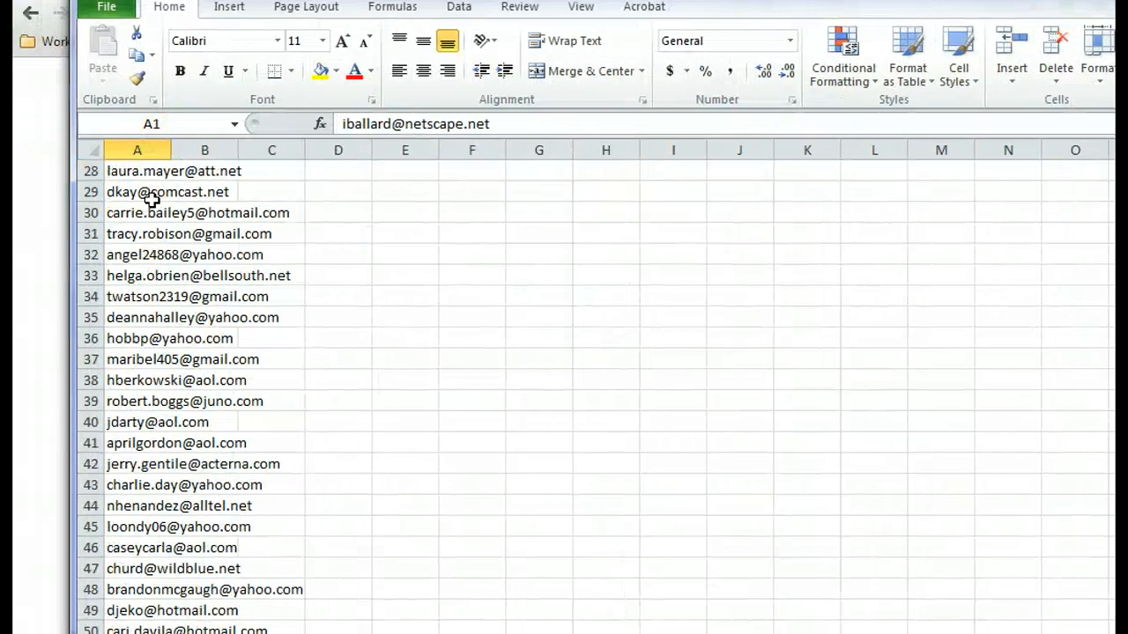
scroll(152, 199, up, 9)
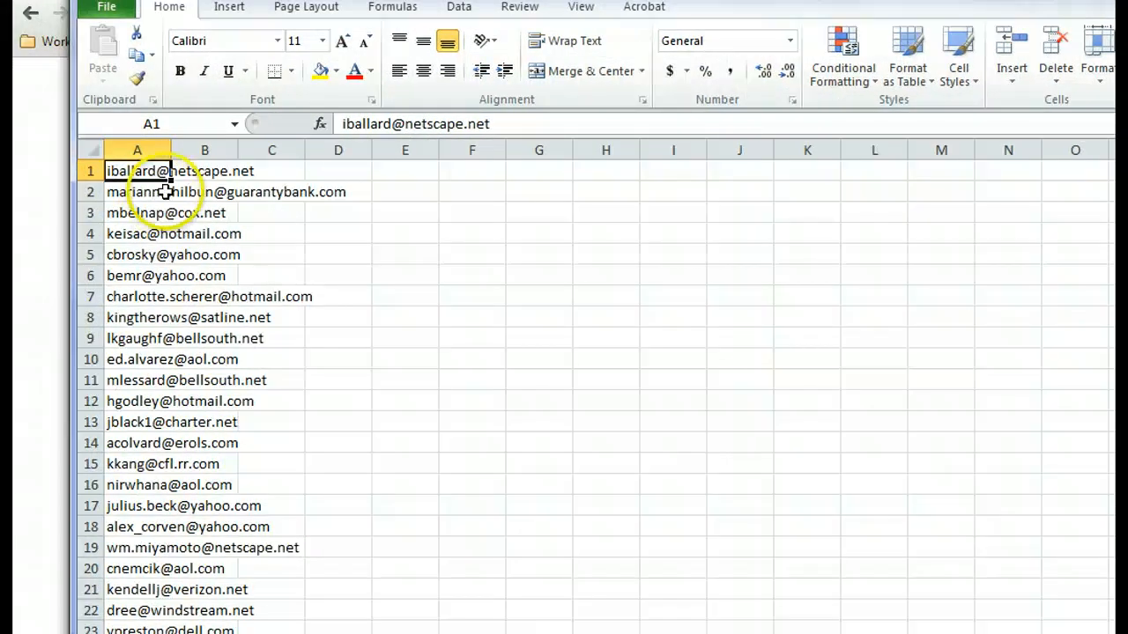
click(145, 150)
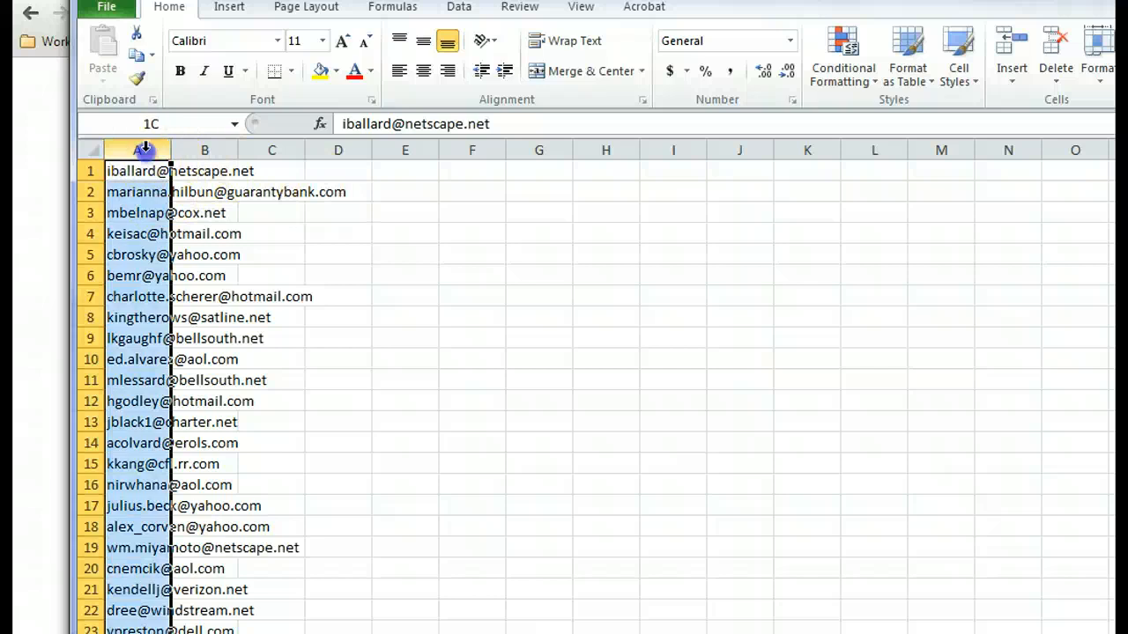
key(ctrl+c)
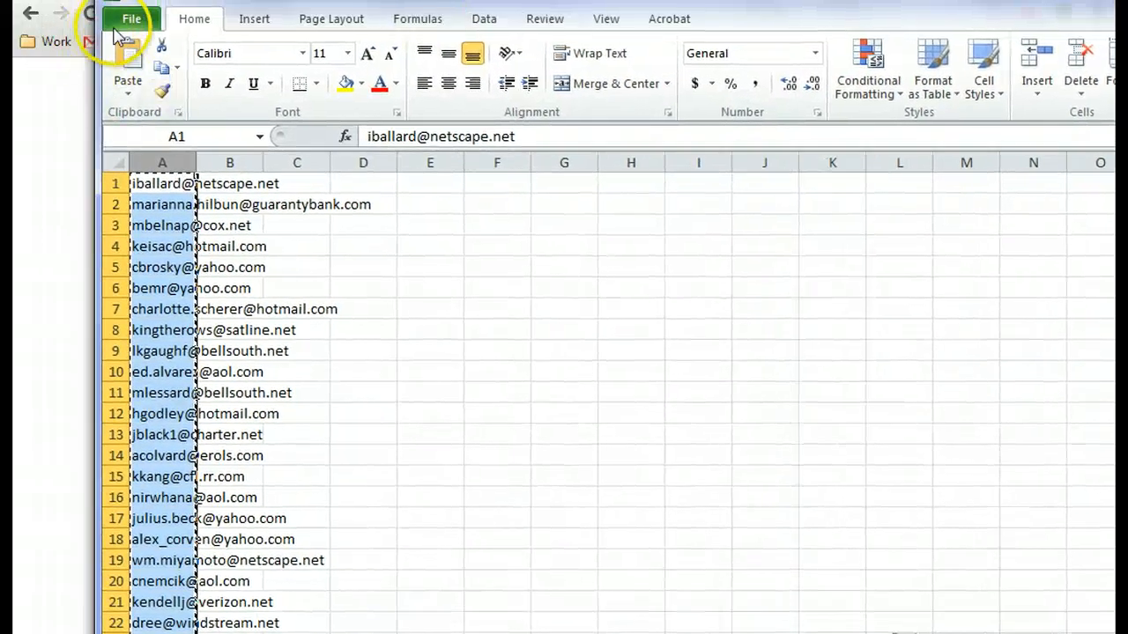
- Save the workbook as CSV (Comma delimited) under the same name, 1100bizoppleads-05-09-13just emails 501 - 1100.csv, replacing the existing file and keeping the format
click(131, 19)
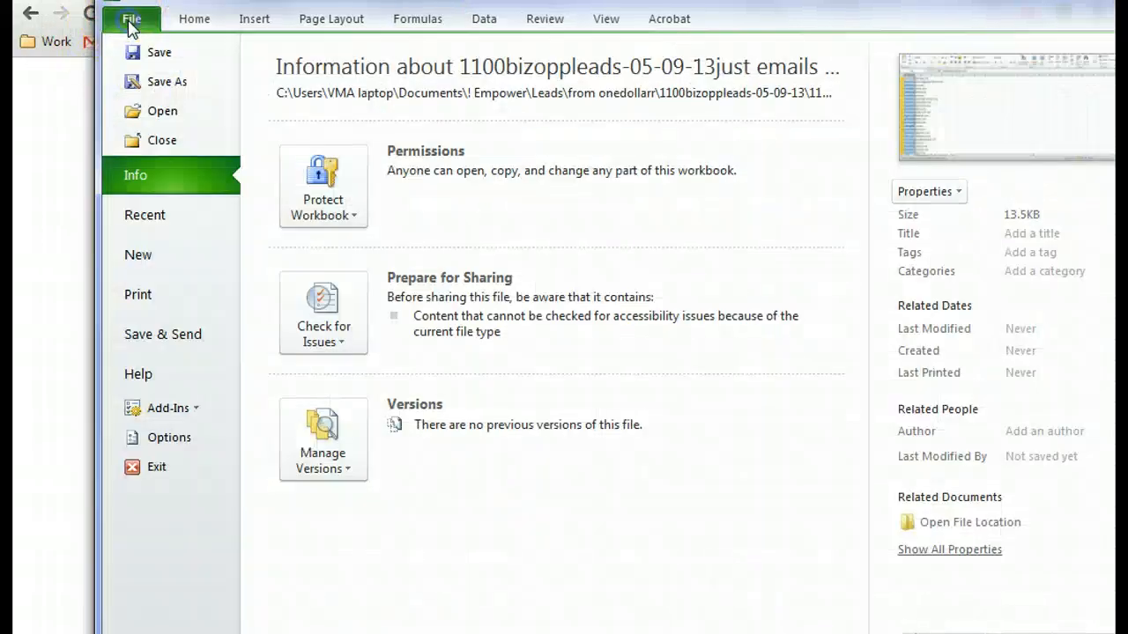
click(147, 84)
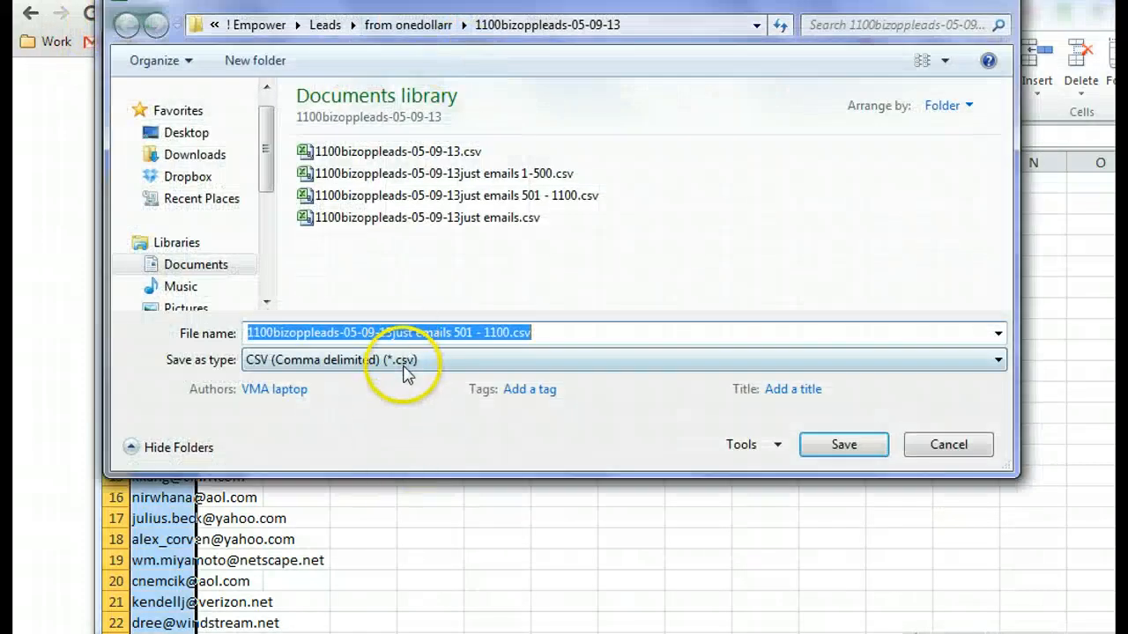
click(405, 368)
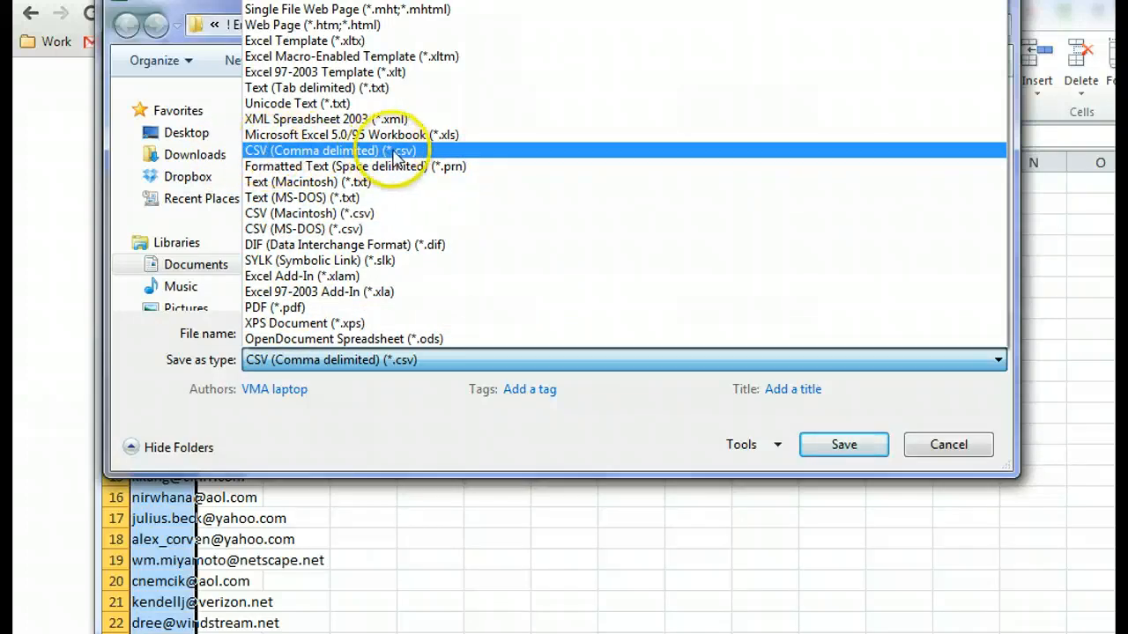
click(349, 442)
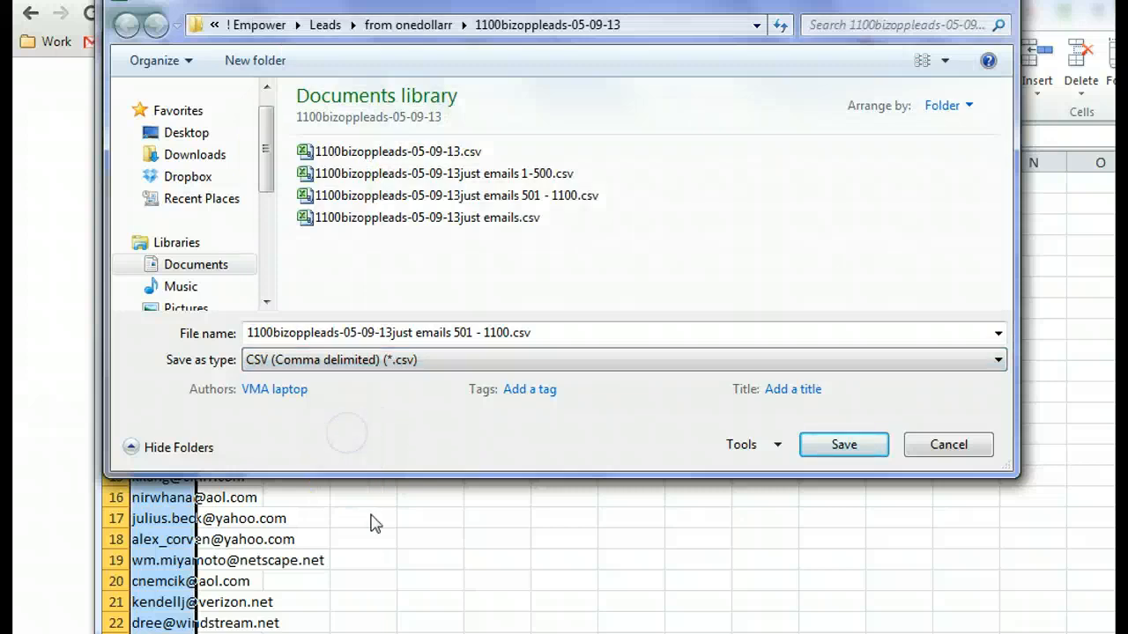
click(843, 445)
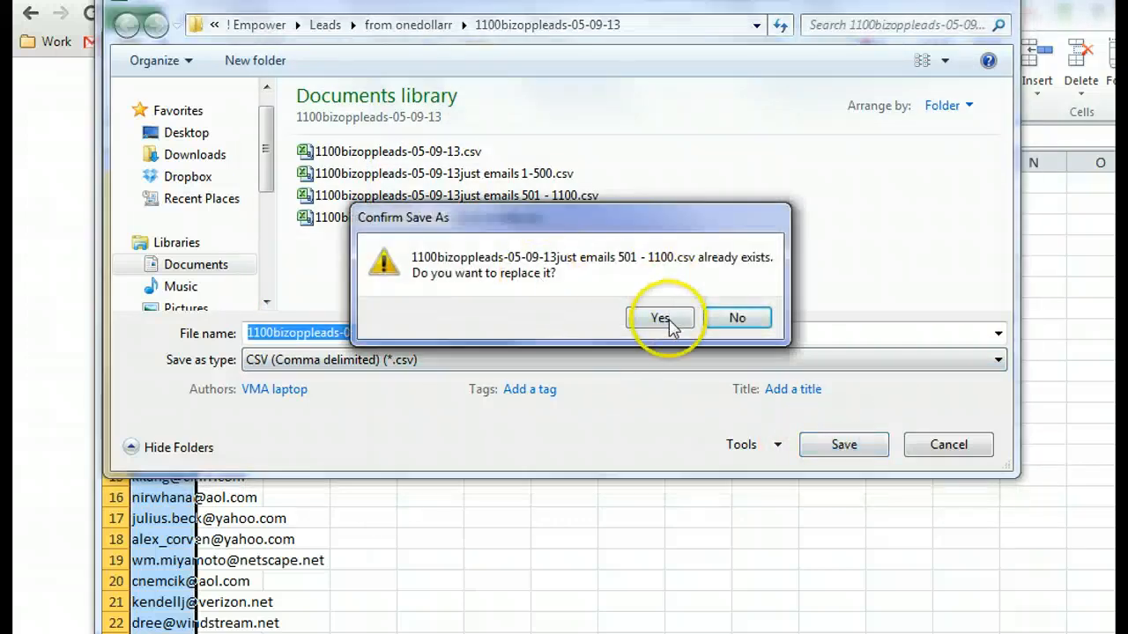
click(662, 321)
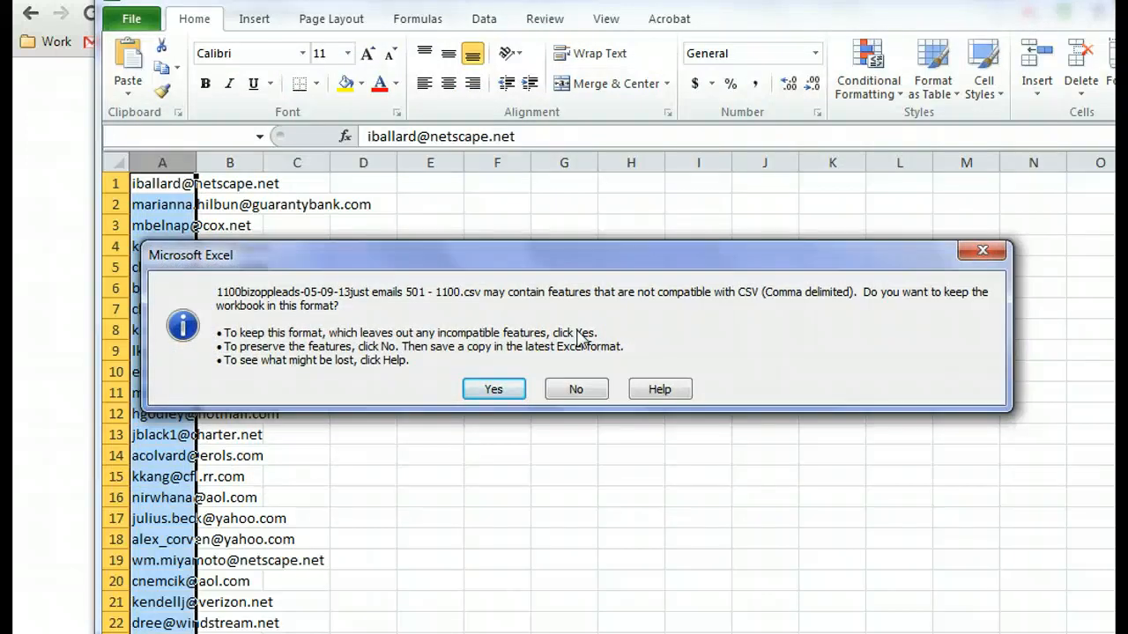
click(495, 390)
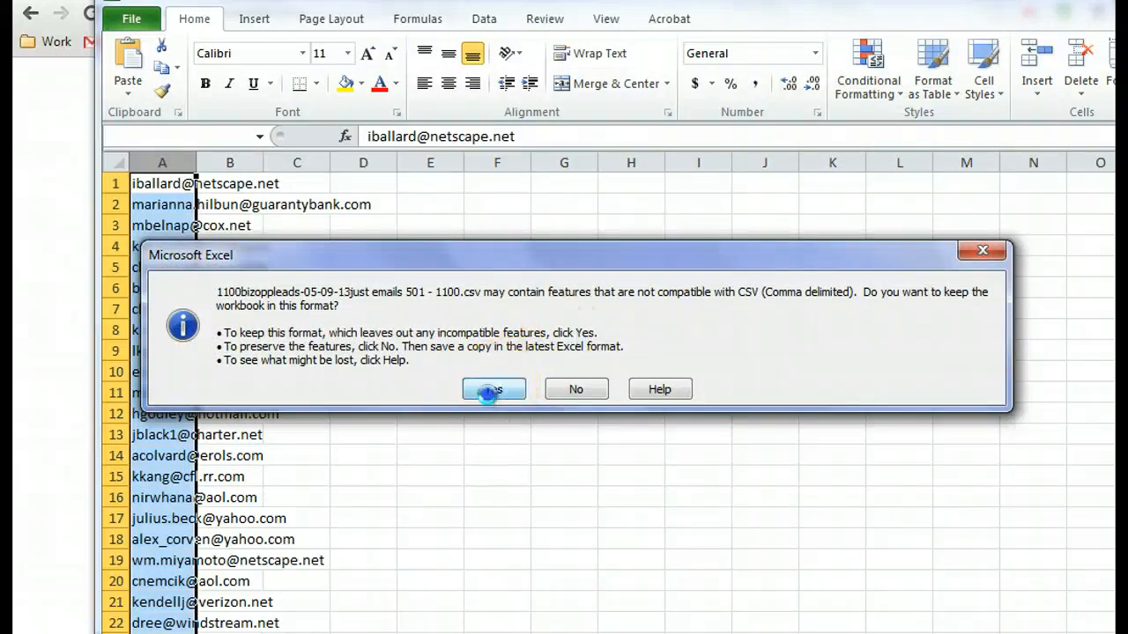
- Return to MyEasySender in the browser and choose 1100bizoppleads-05-09-13just emails 501 - 1100.csv as the new list to upload
drag(1001, 15, 899, 83)
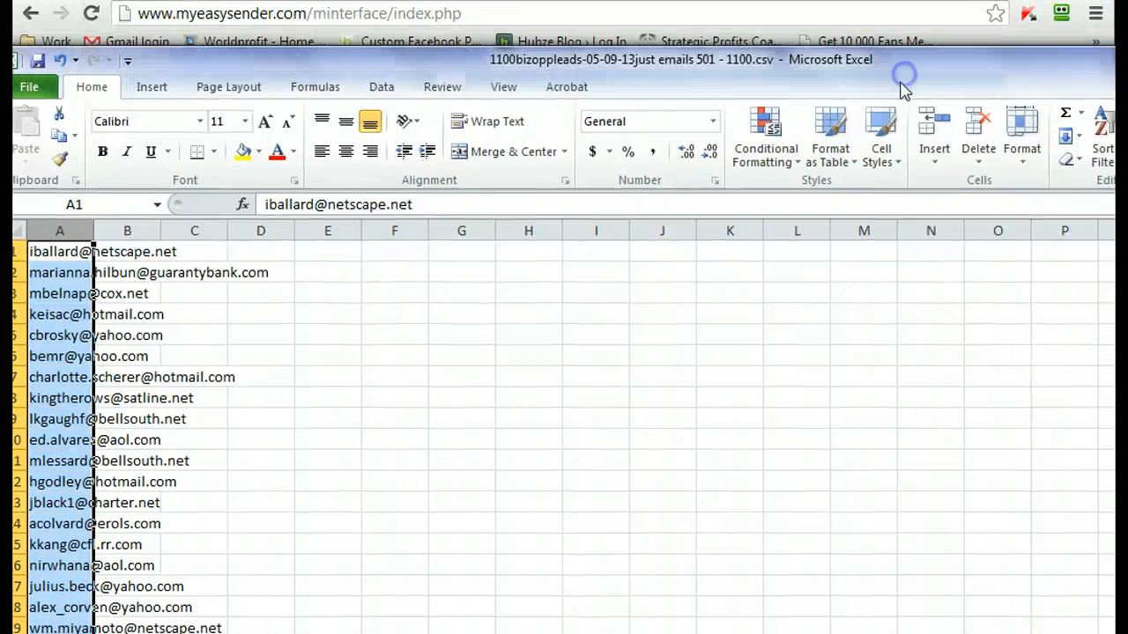
key(alt+Tab)
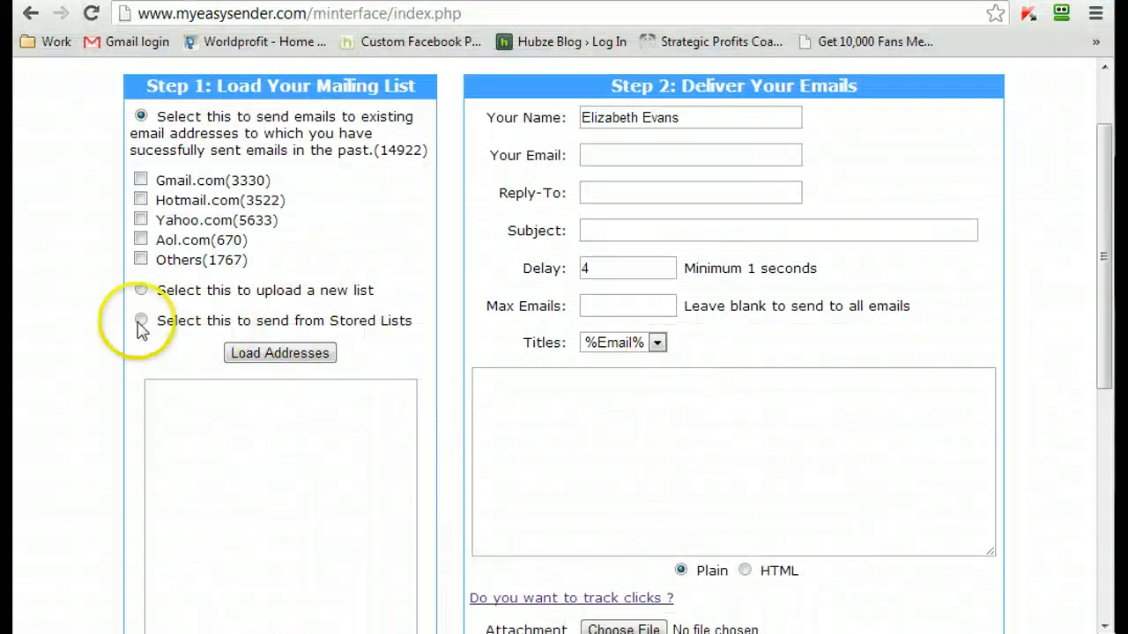
click(106, 317)
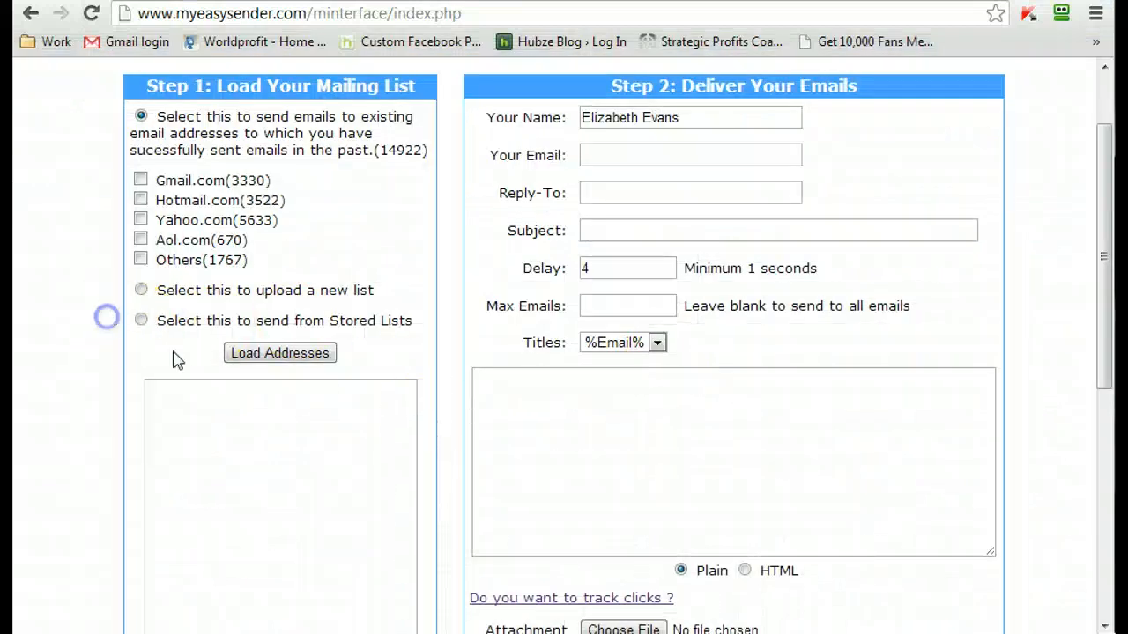
click(137, 296)
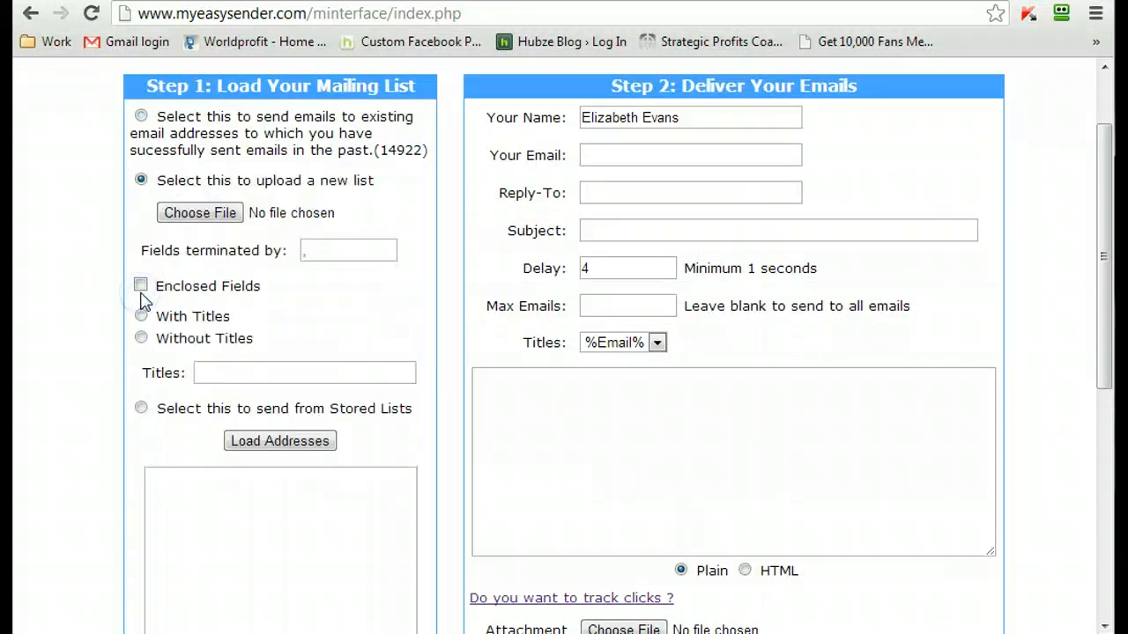
click(201, 212)
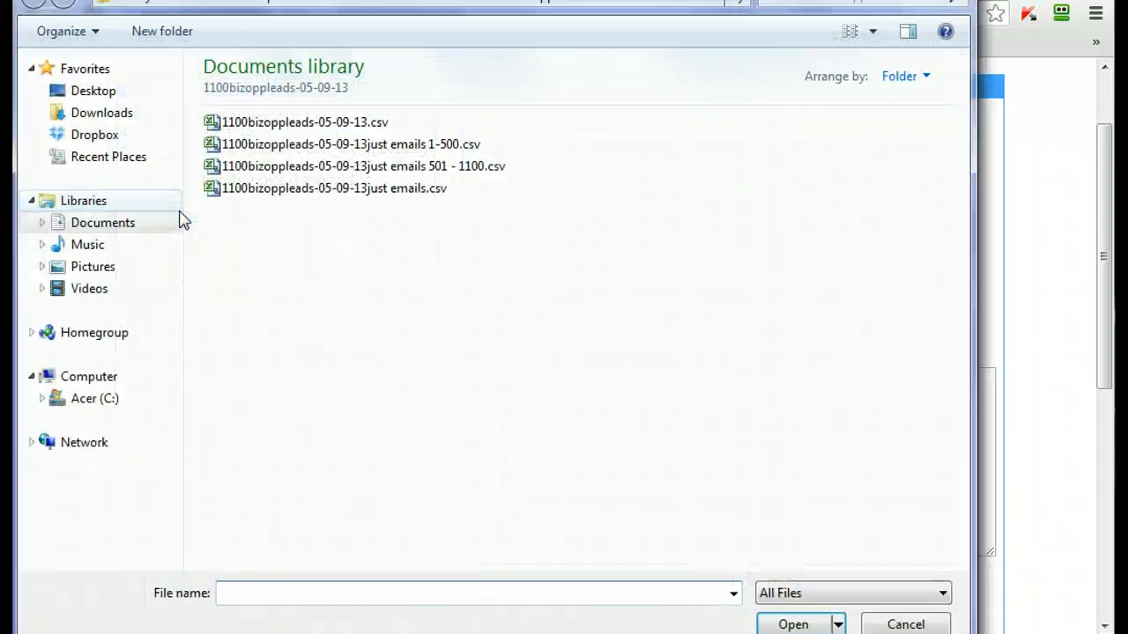
double_click(327, 166)
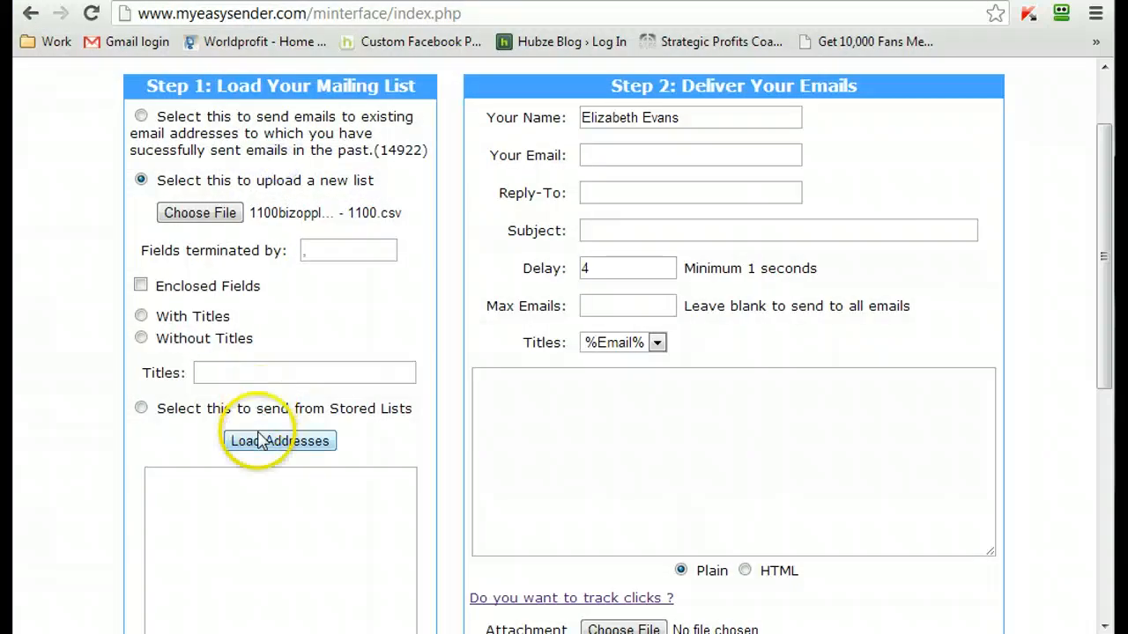
- Load the addresses from the chosen file into the mailing list and check the loaded entries
scroll(49, 352, down, 1)
scroll(49, 357, down, 1)
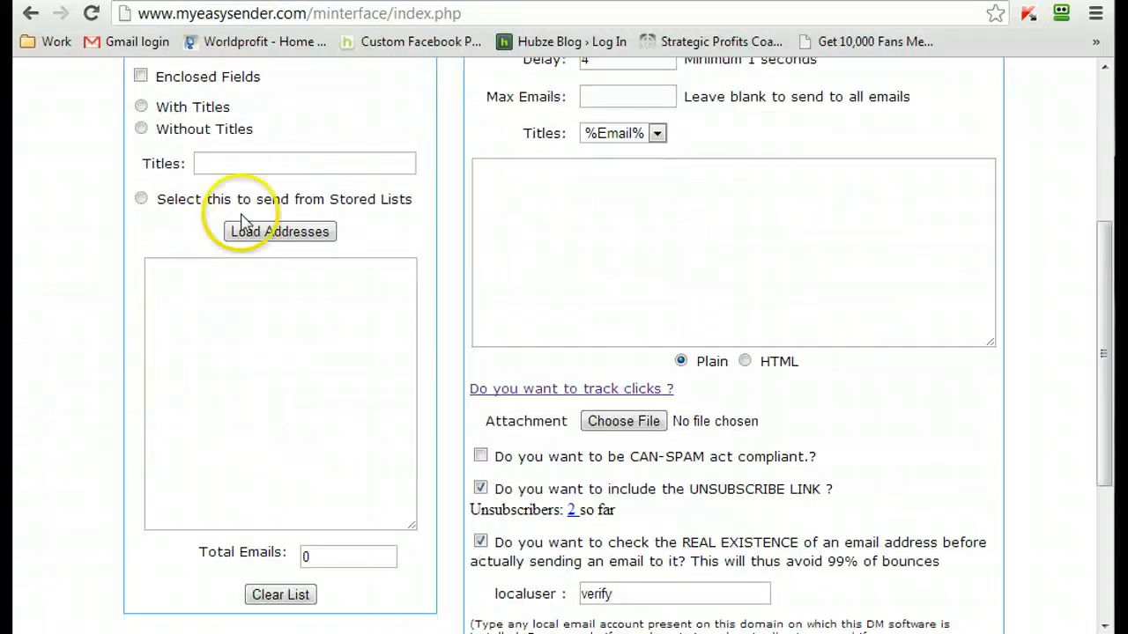
click(264, 229)
click(639, 465)
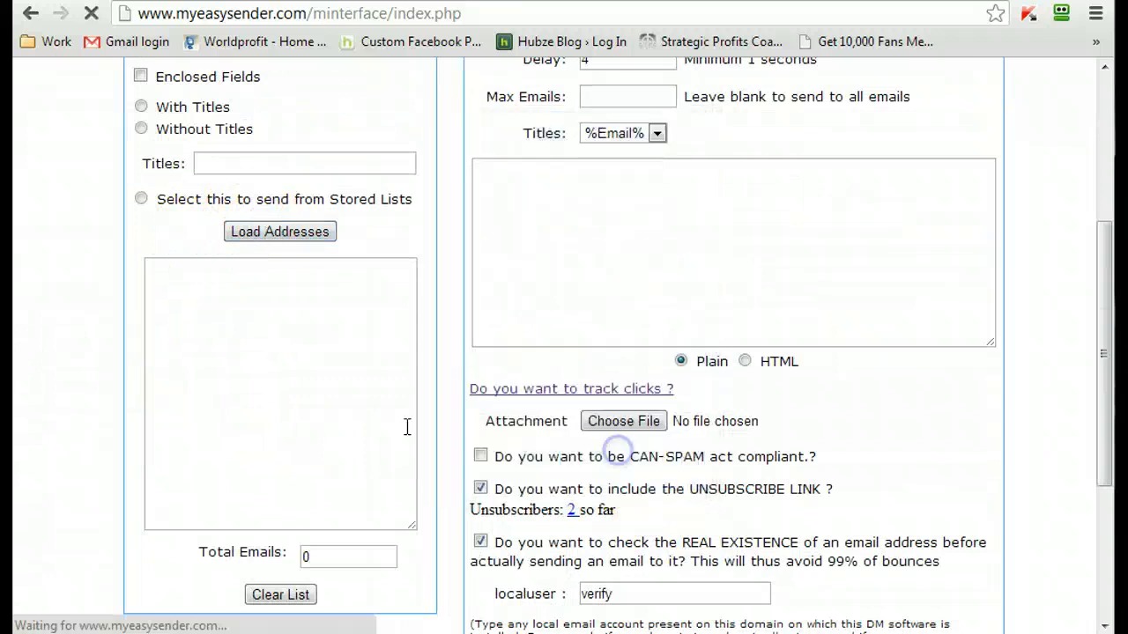
scroll(337, 387, down, 3)
scroll(473, 414, down, 1)
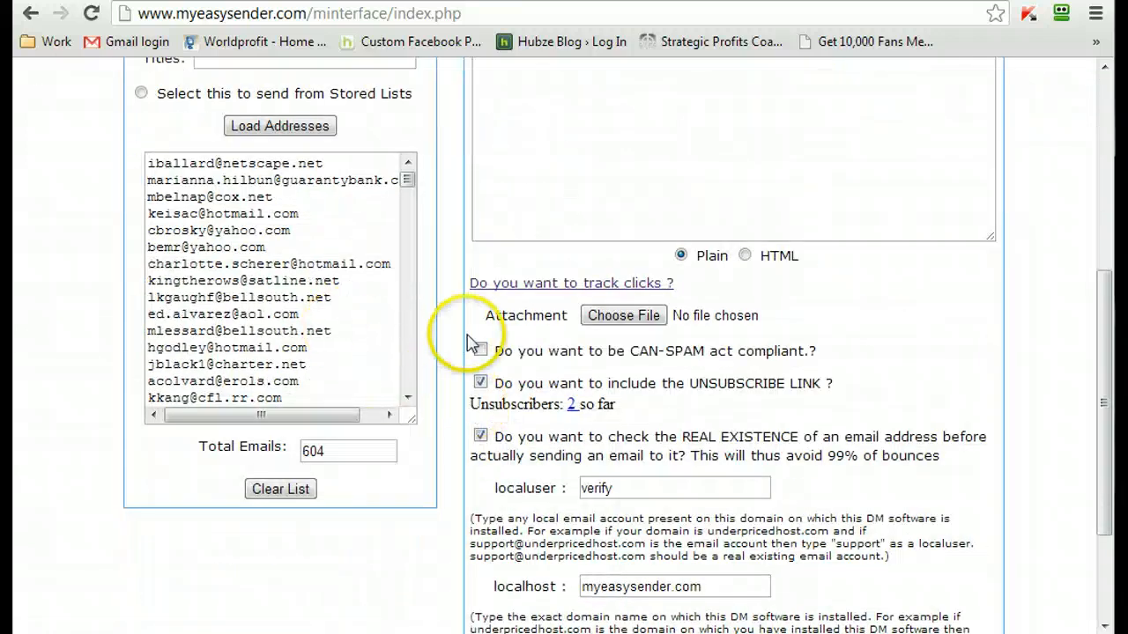
scroll(368, 362, up, 2)
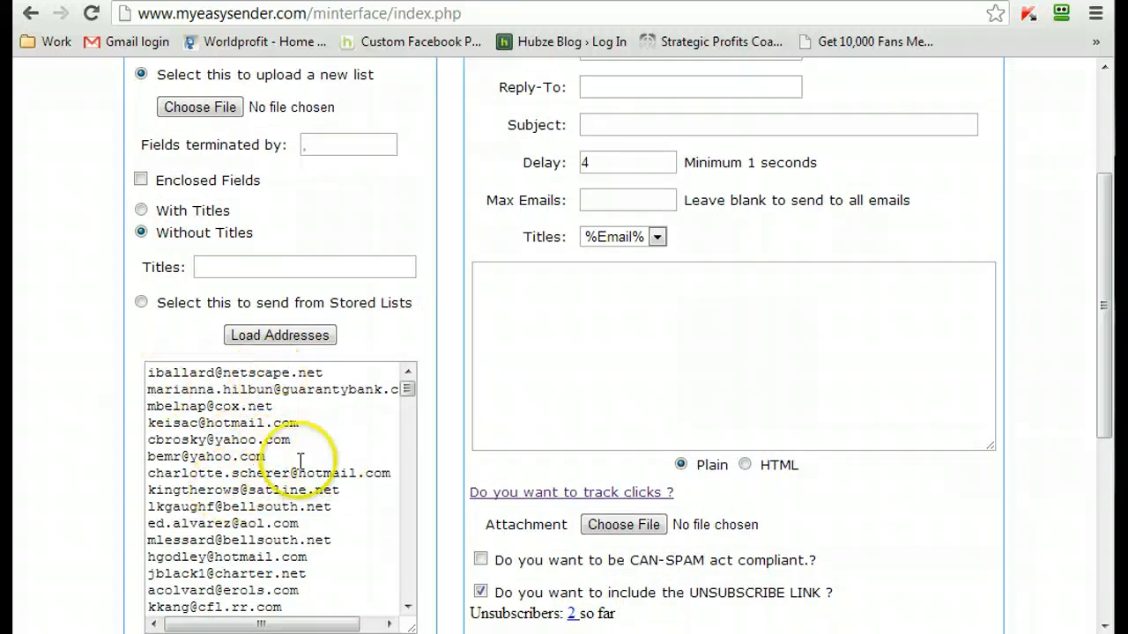
click(295, 457)
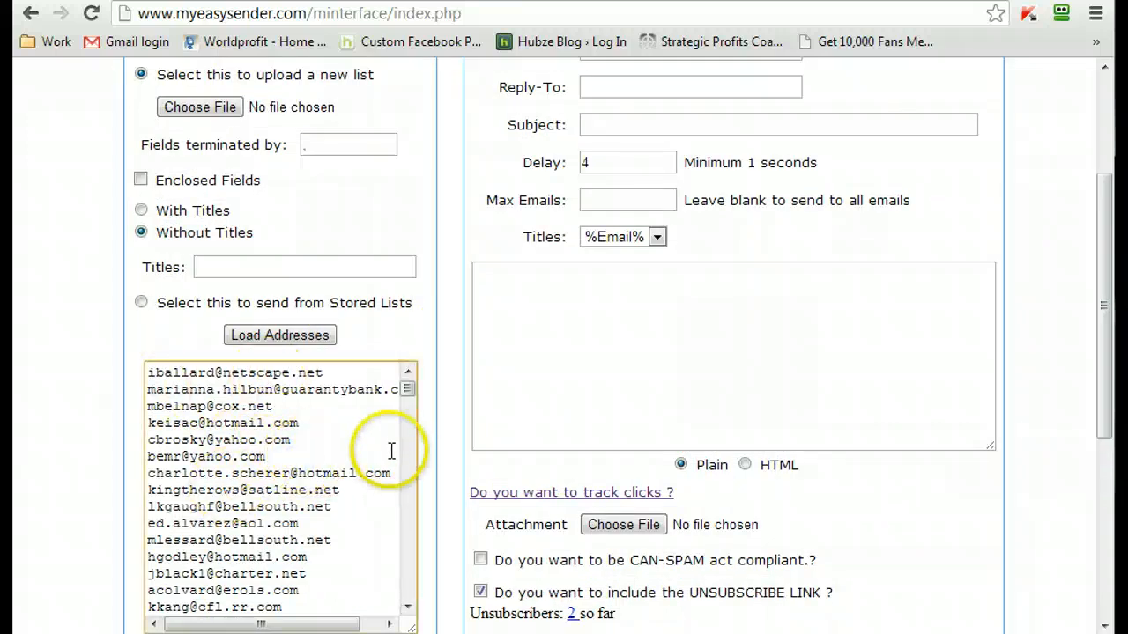
click(442, 445)
- Fill in the sender's e-mail and the reply-to e-mail for the delivery from the previously used entries
scroll(445, 445, up, 3)
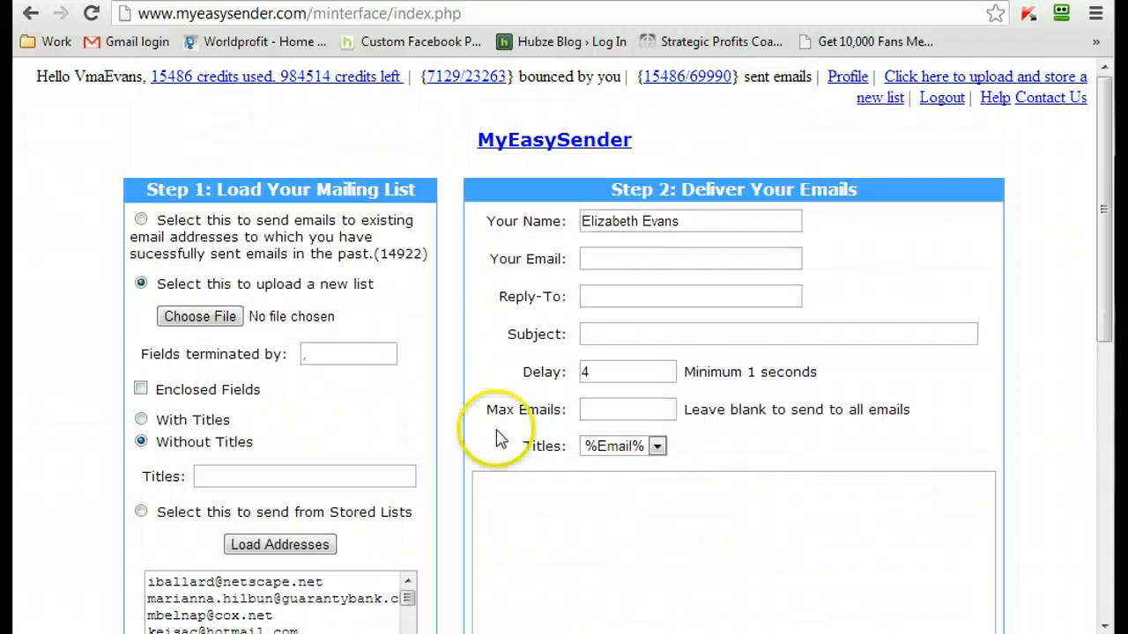
click(633, 258)
text(s)
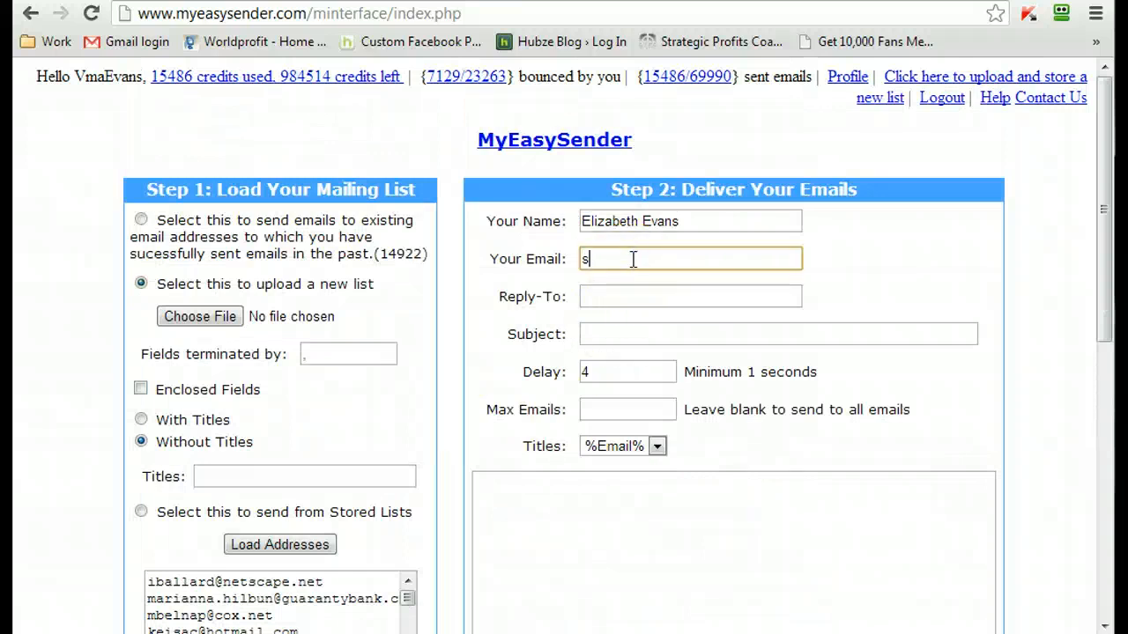
text(u)
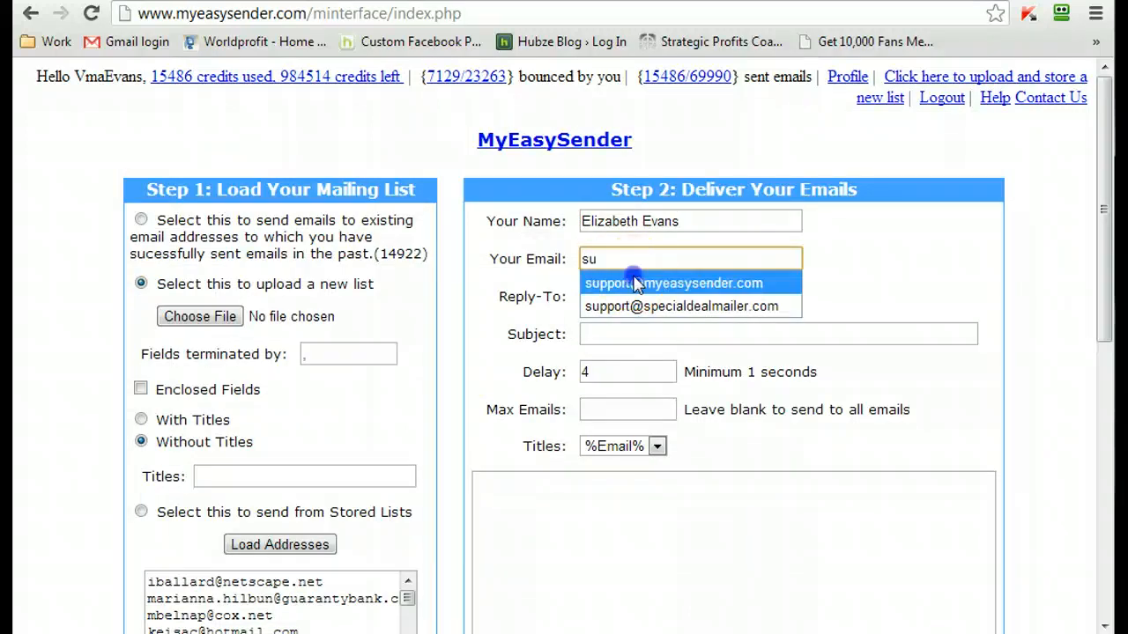
click(634, 283)
click(635, 292)
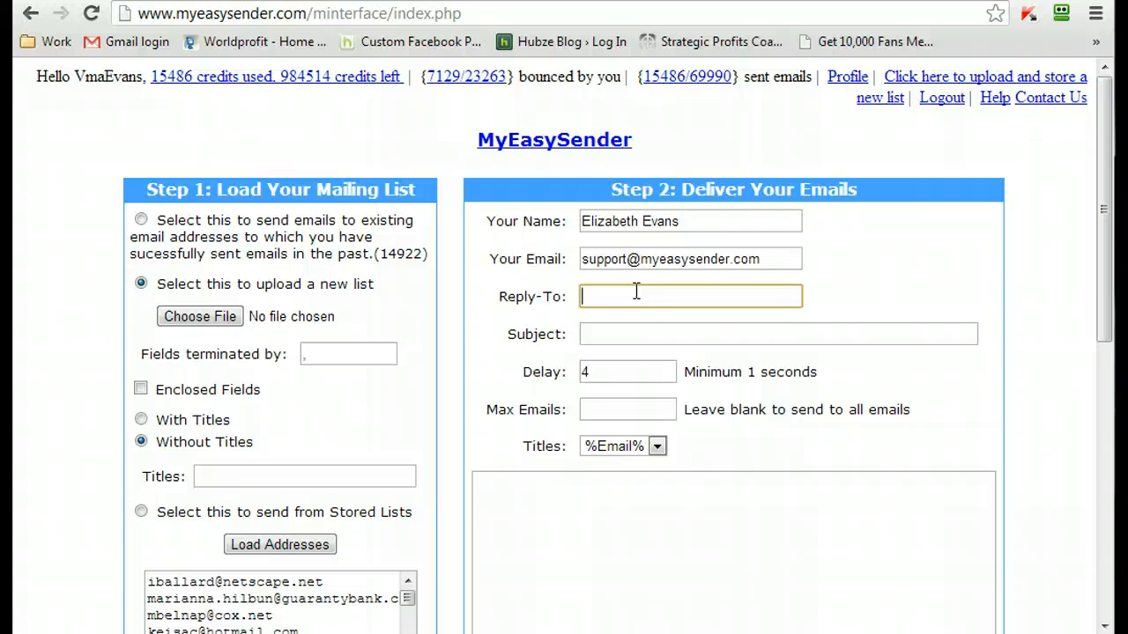
text(v)
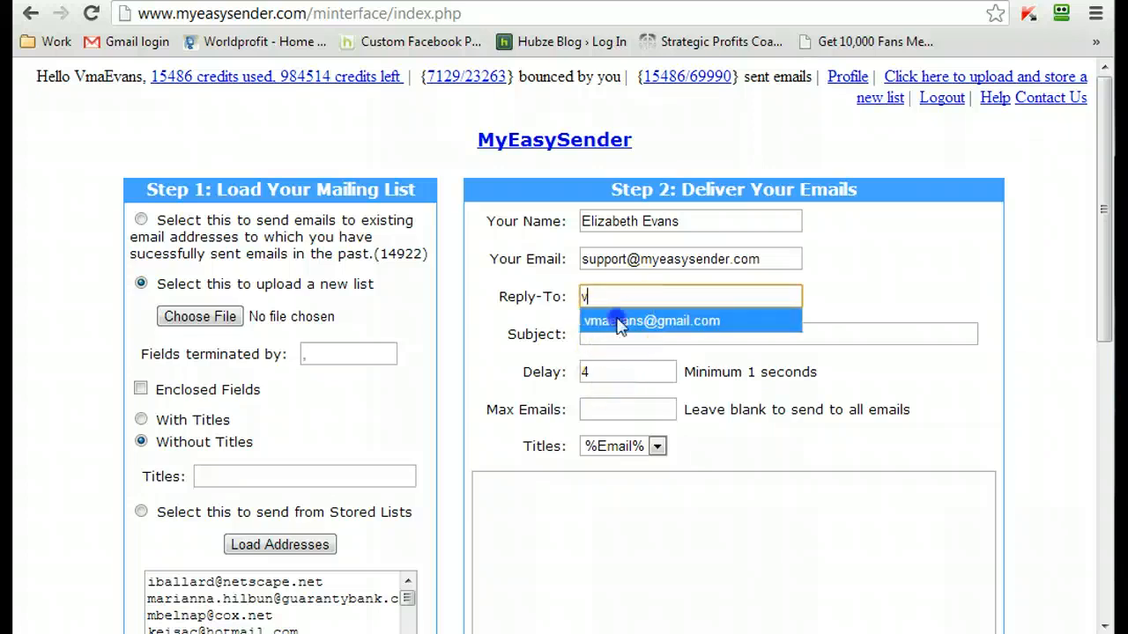
click(617, 320)
- Set the e-mail subject to "OMG You Gotta SEE this!" from the previously used entries
click(610, 331)
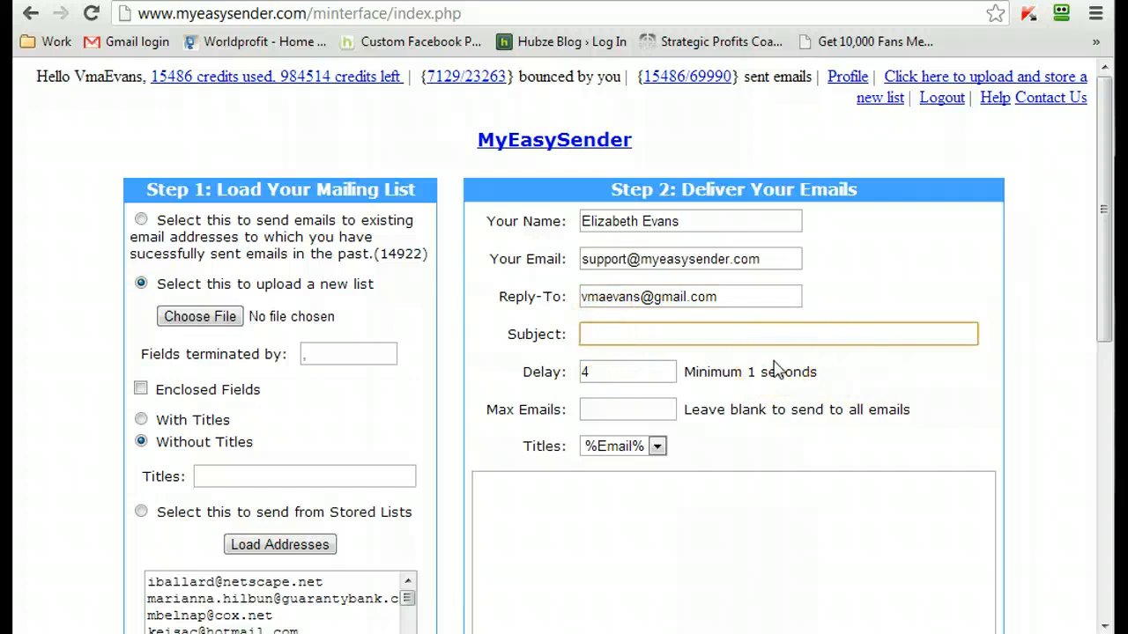
text(o)
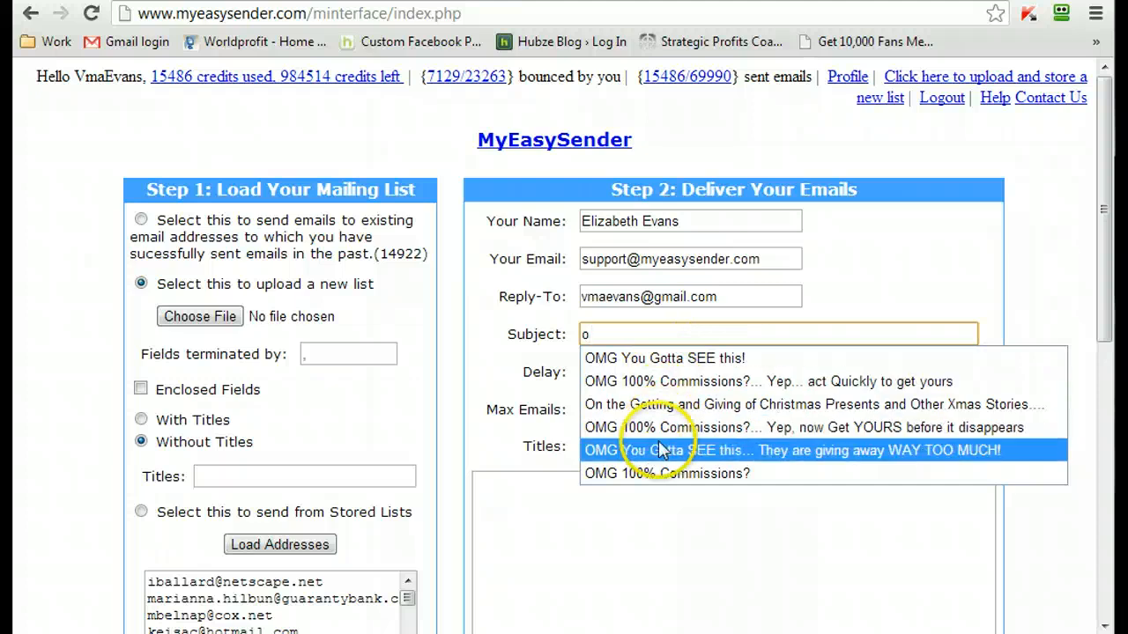
click(637, 358)
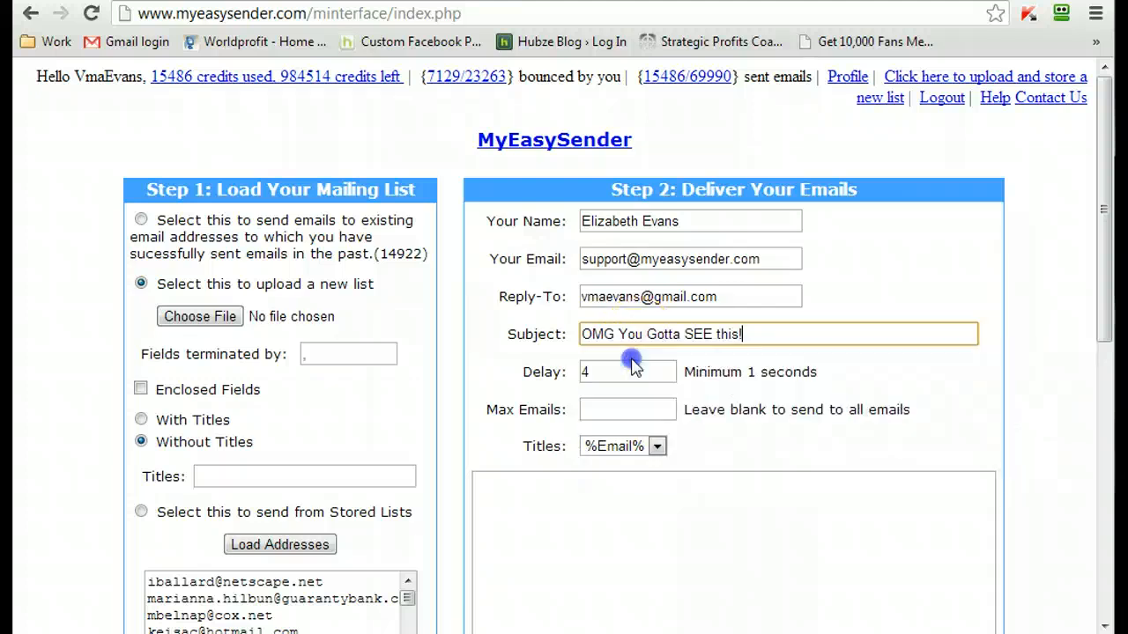
click(1002, 388)
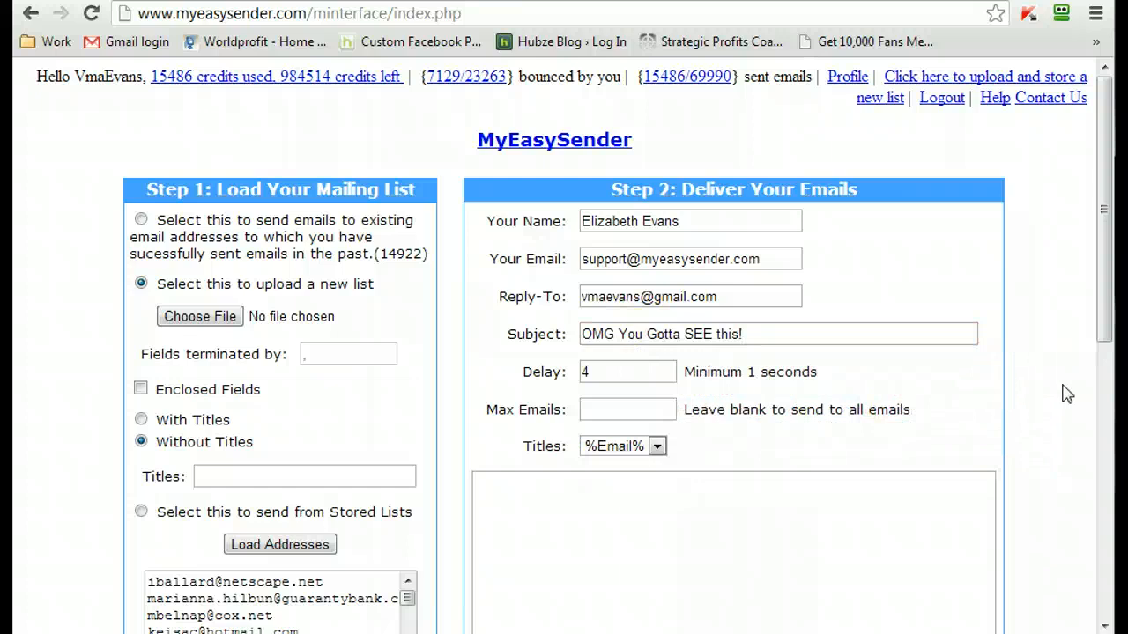
- Review the delay, maximum e-mails and titles settings for the delivery
scroll(997, 373, down, 2)
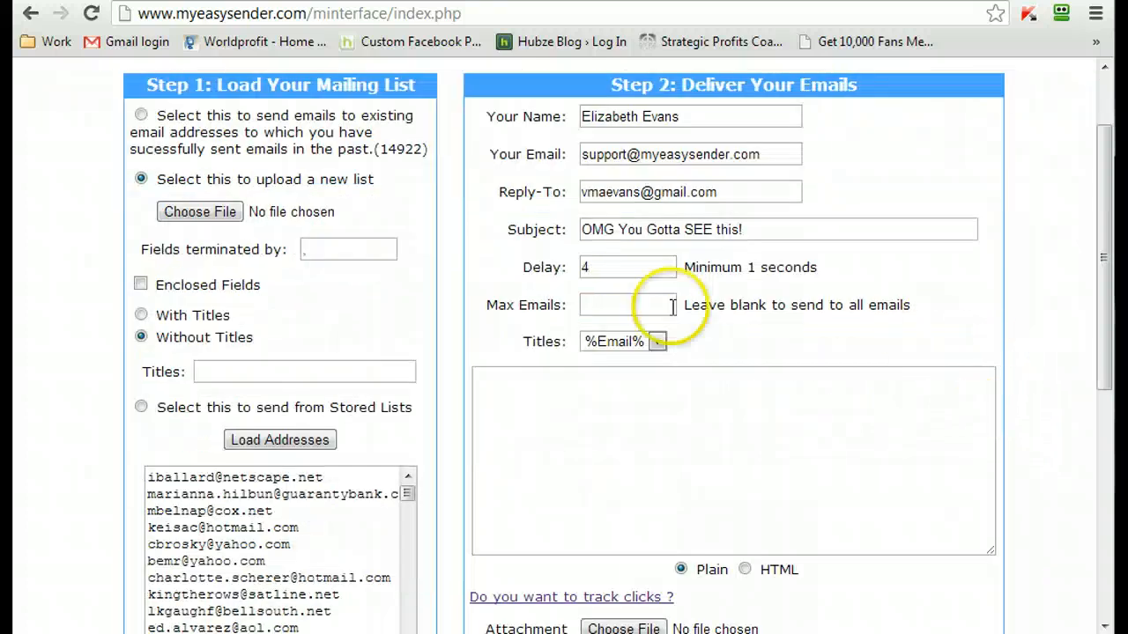
drag(608, 278, 570, 269)
click(585, 270)
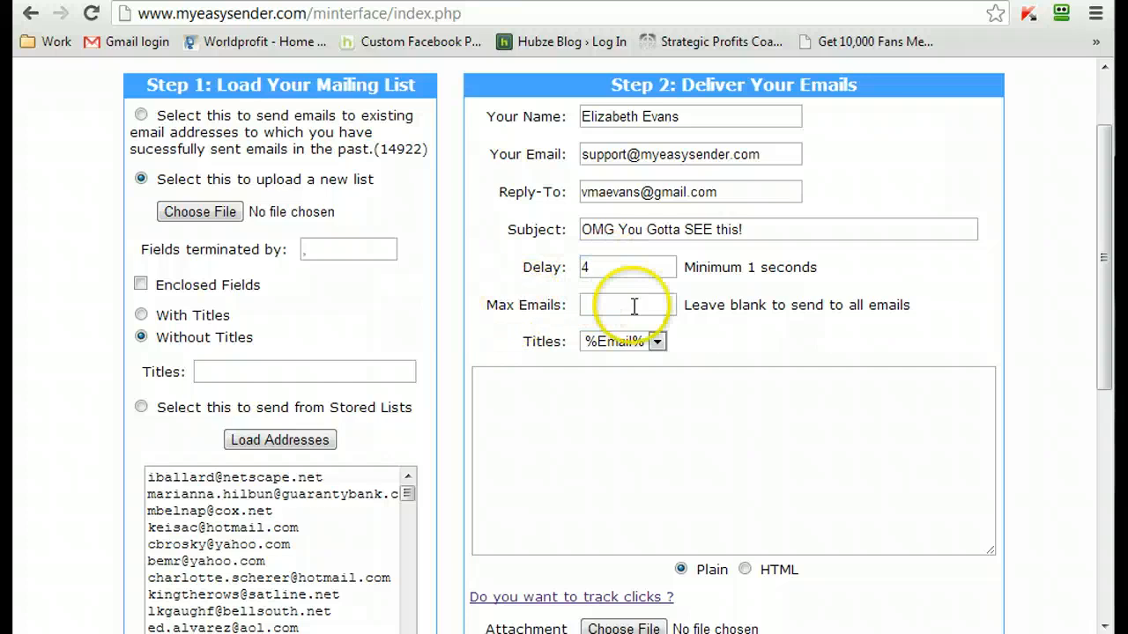
drag(683, 304, 963, 304)
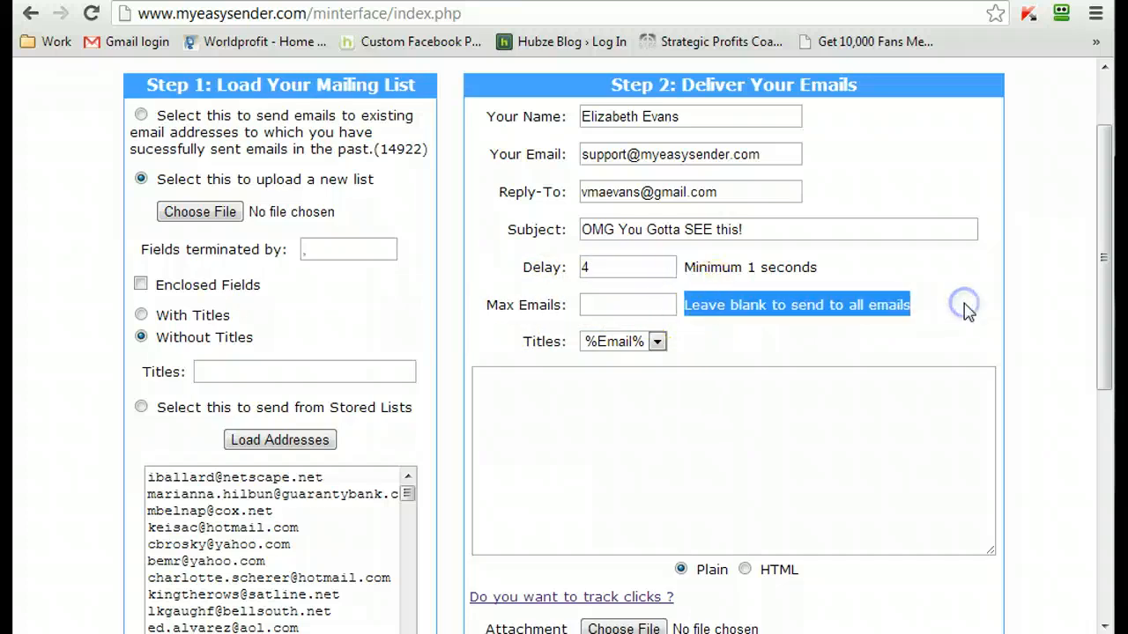
click(964, 303)
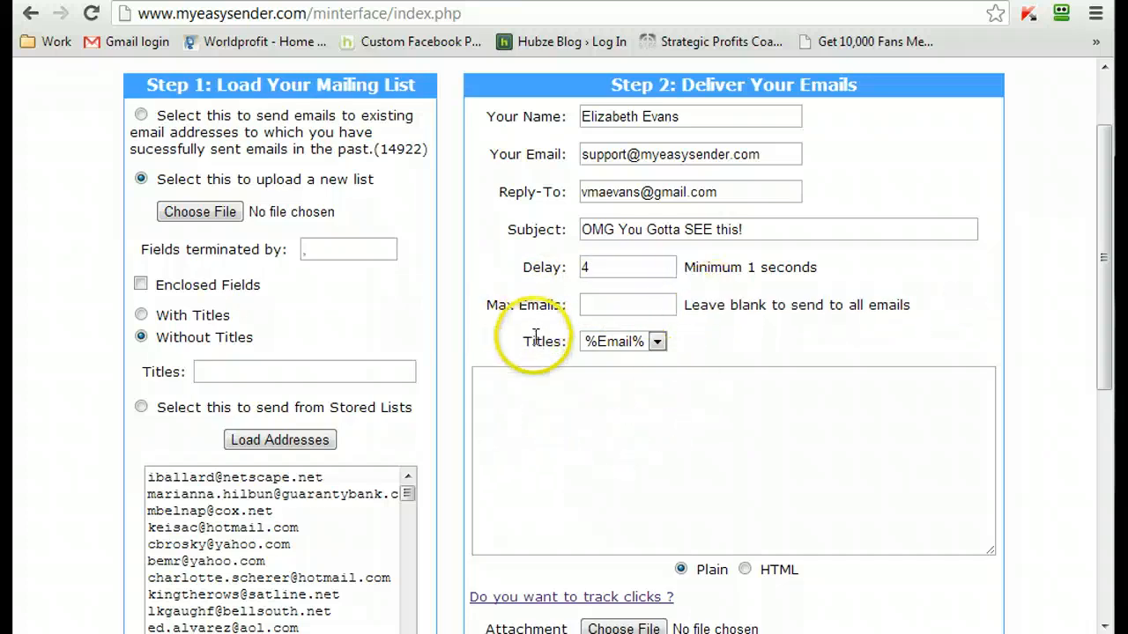
drag(526, 345, 588, 340)
click(880, 324)
click(1064, 330)
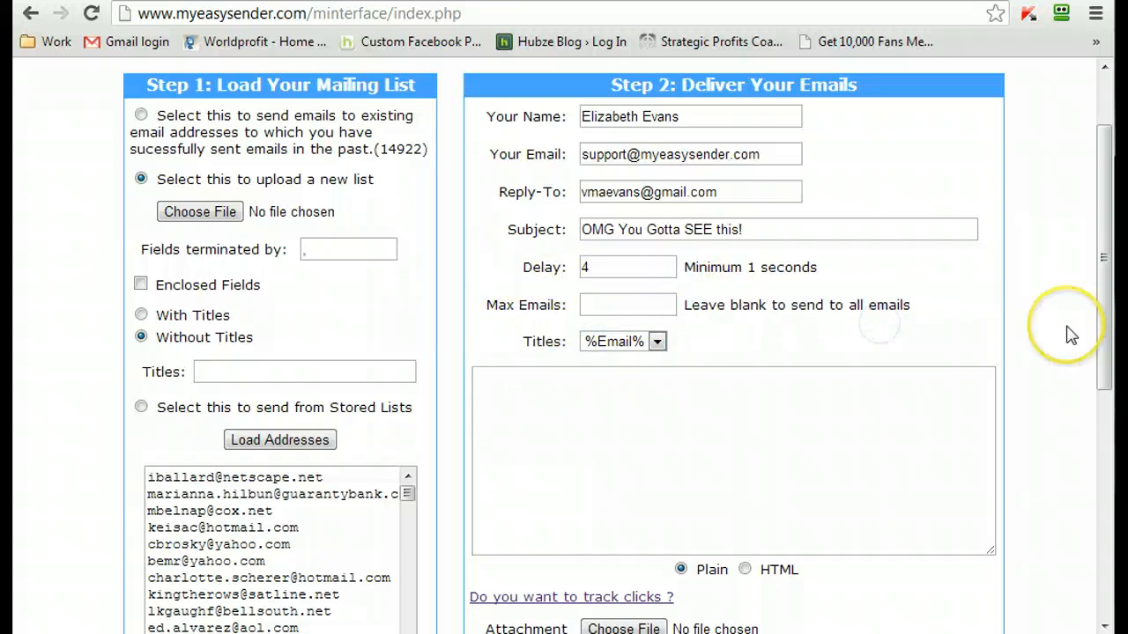
scroll(1065, 333, down, 4)
scroll(1060, 344, up, 4)
- Open the recent text file Earn 100% Commissions, GuaranteedTRS.txt in Notepad to get the prepared message text
click(614, 484)
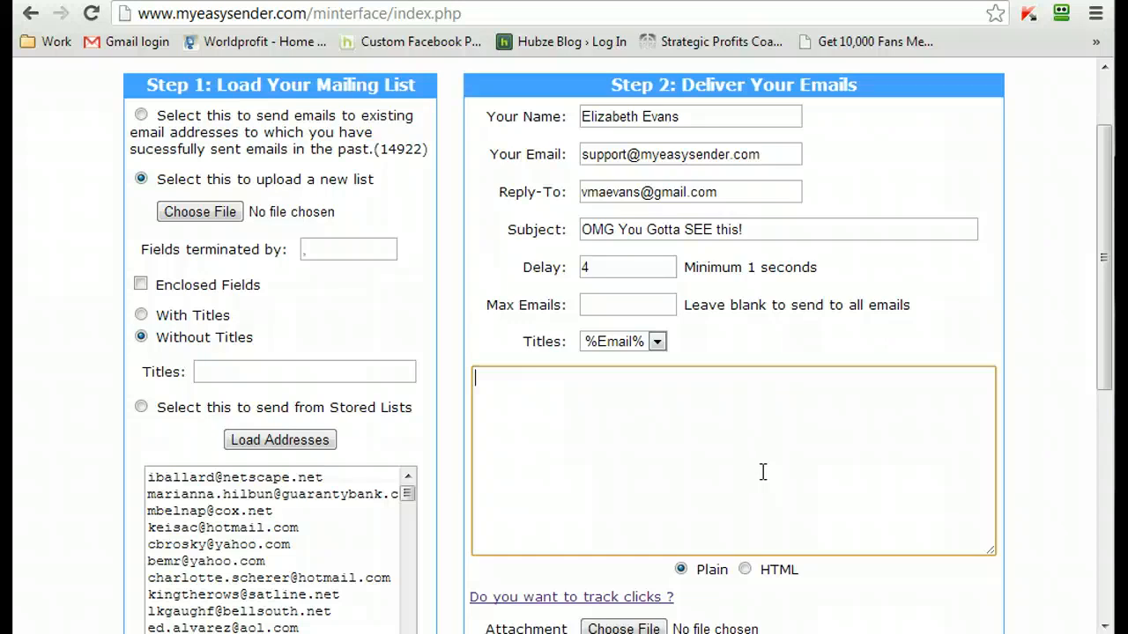
click(1103, 256)
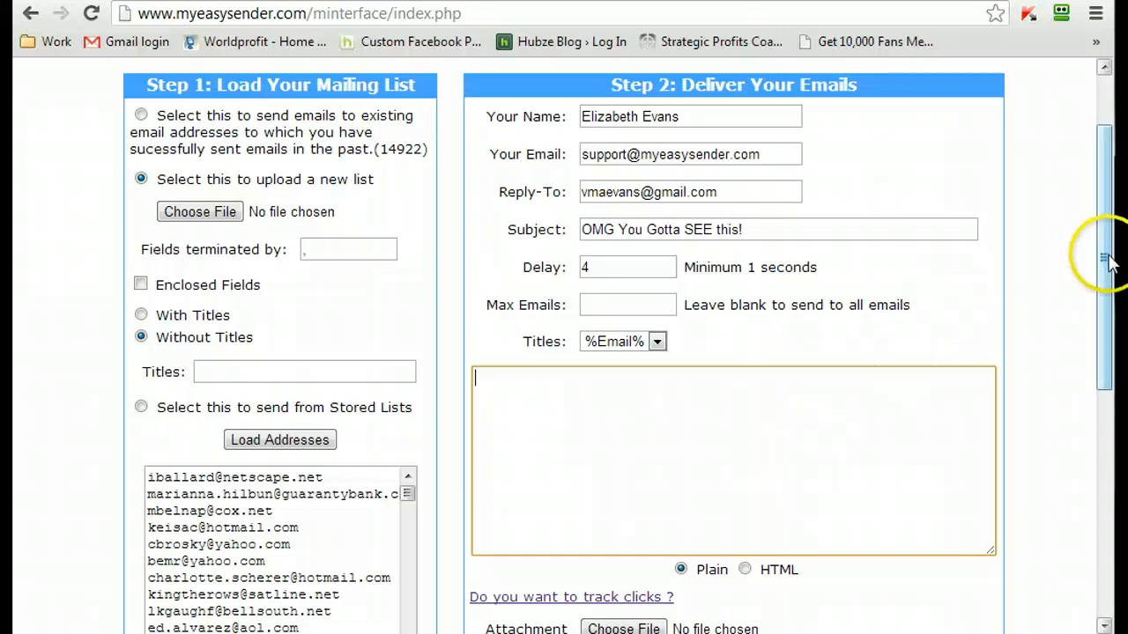
drag(1108, 256, 1108, 272)
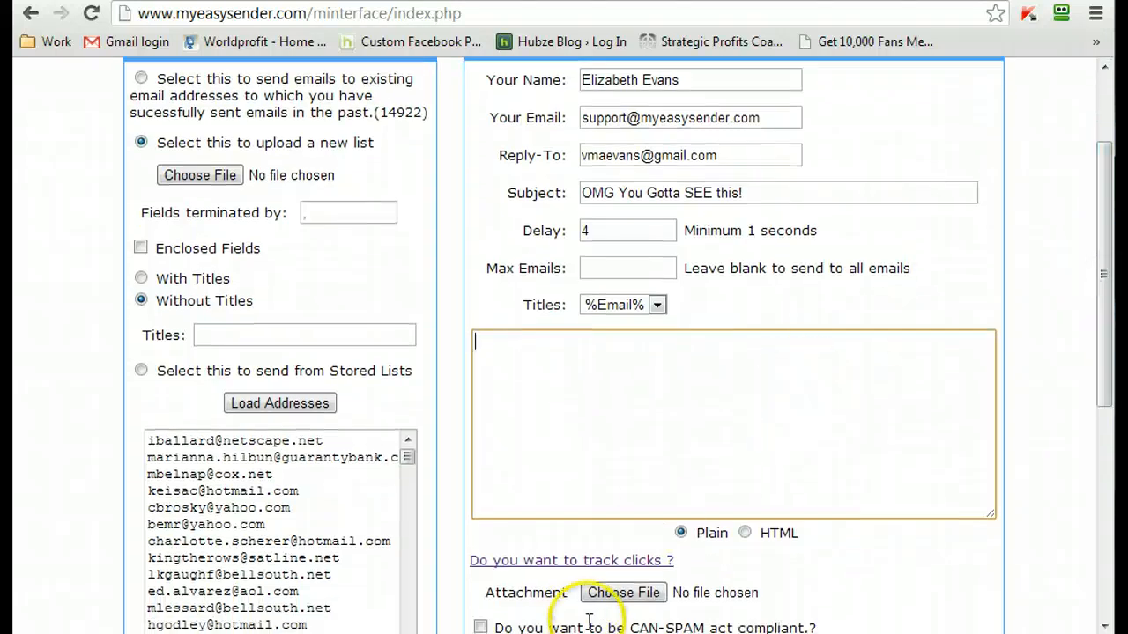
key(super)
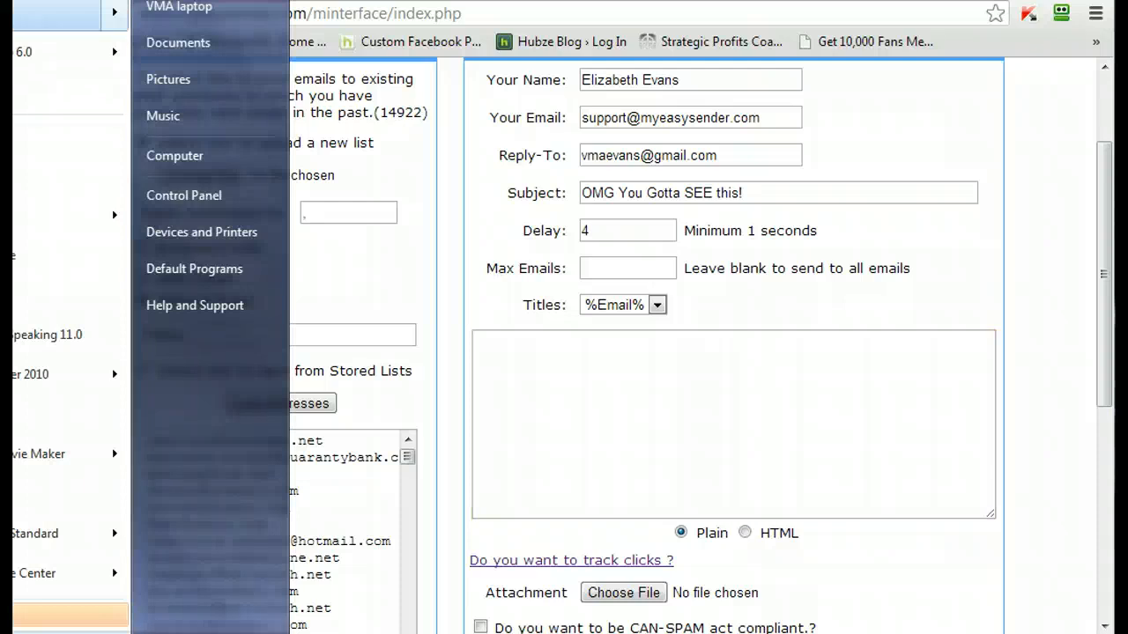
mouse_move(57, 12)
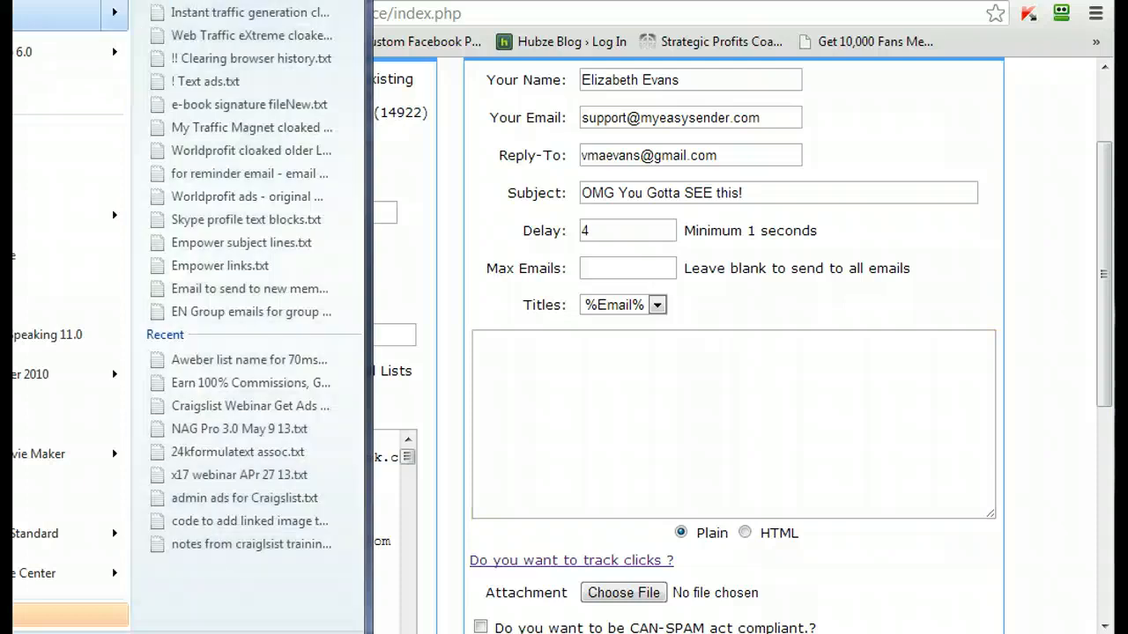
click(203, 382)
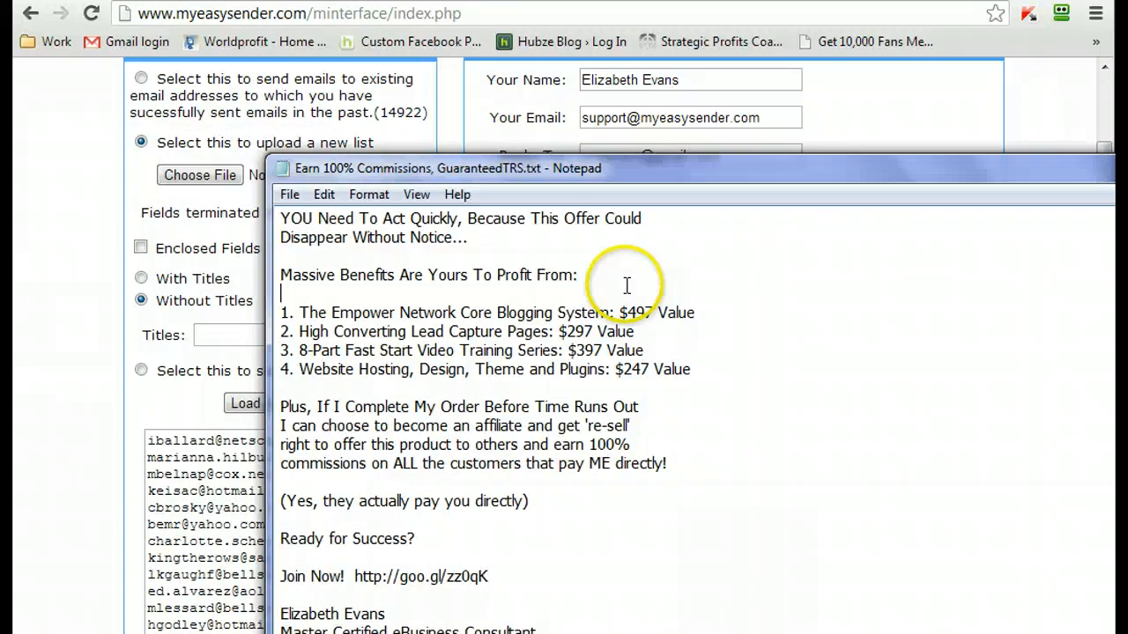
- Copy the entire text of the Notepad file and paste it into the message body in MyEasySender
key(ctrl+a)
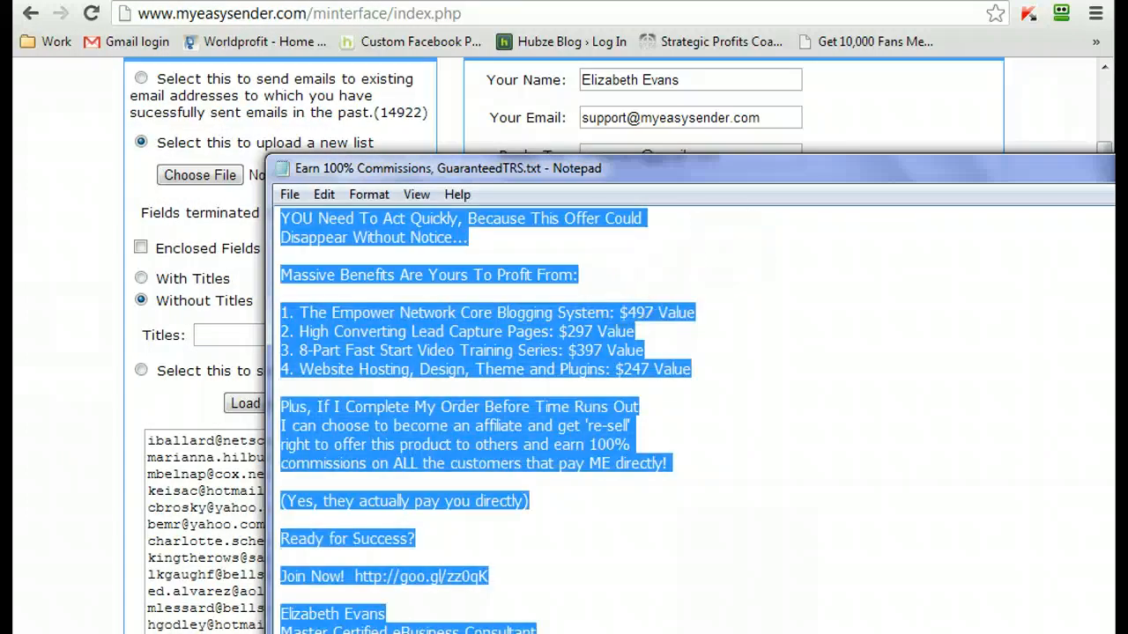
key(ctrl+c)
key(alt+Tab)
click(770, 403)
key(ctrl+v)
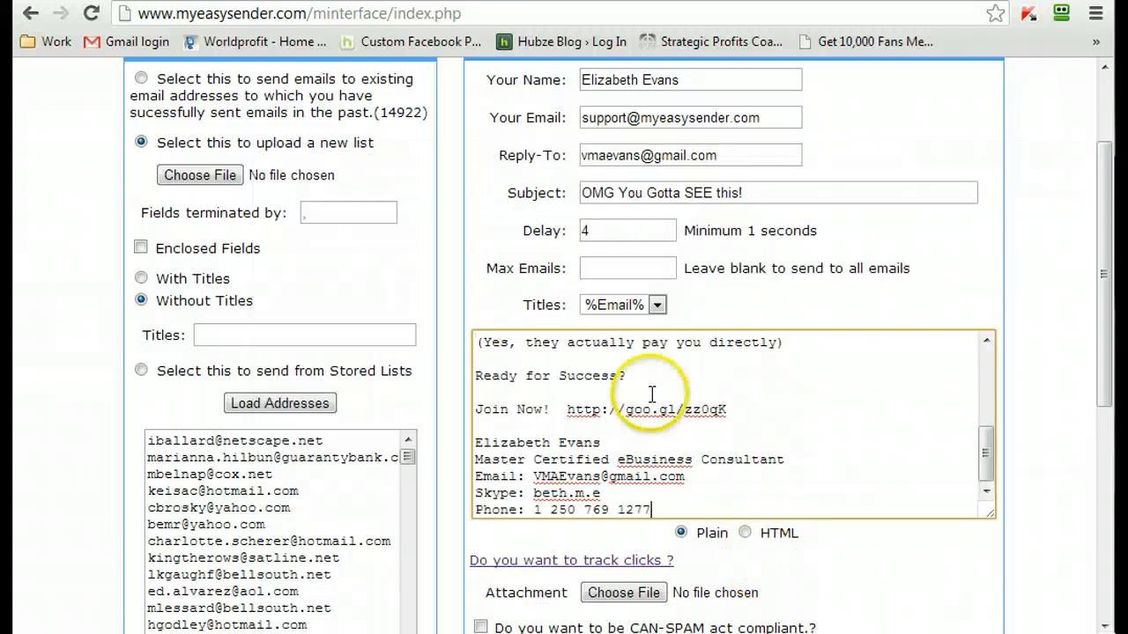
- Review the unsubscribe link and address existence check options, the loaded list, the sender and reply-to e-mails, the subject and the message body
drag(1101, 276, 1102, 450)
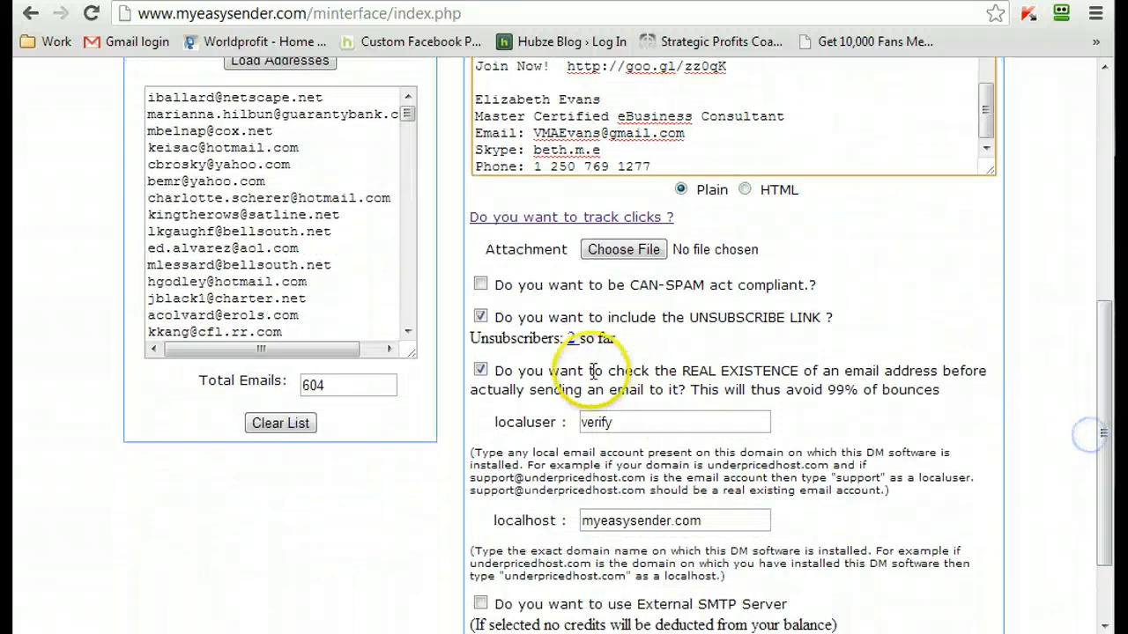
drag(568, 317, 823, 319)
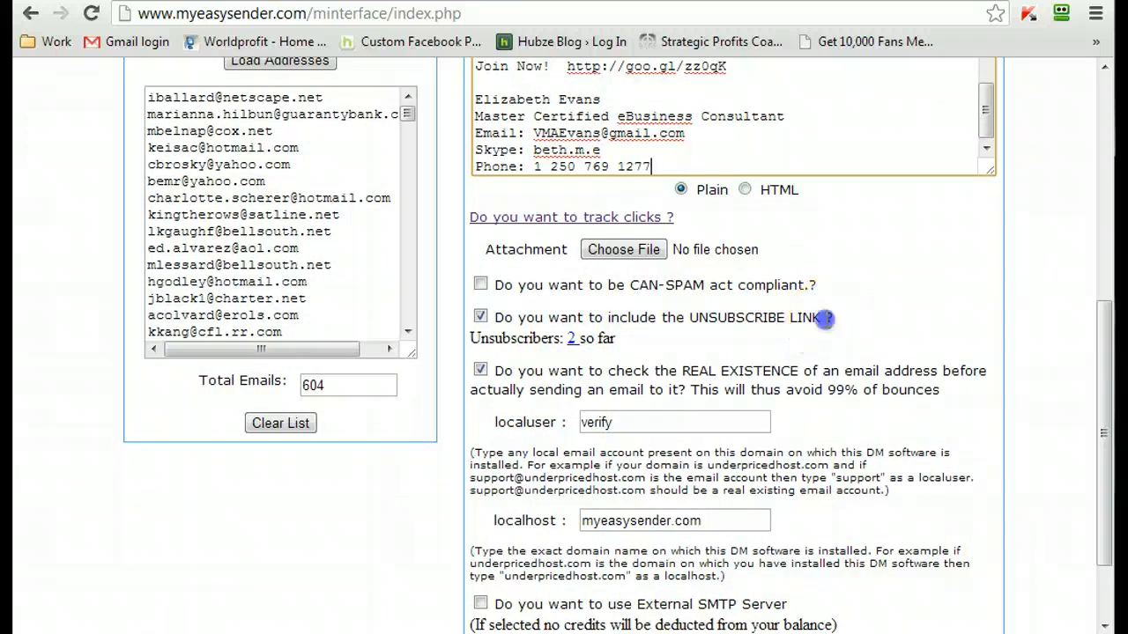
drag(520, 322, 512, 322)
click(513, 320)
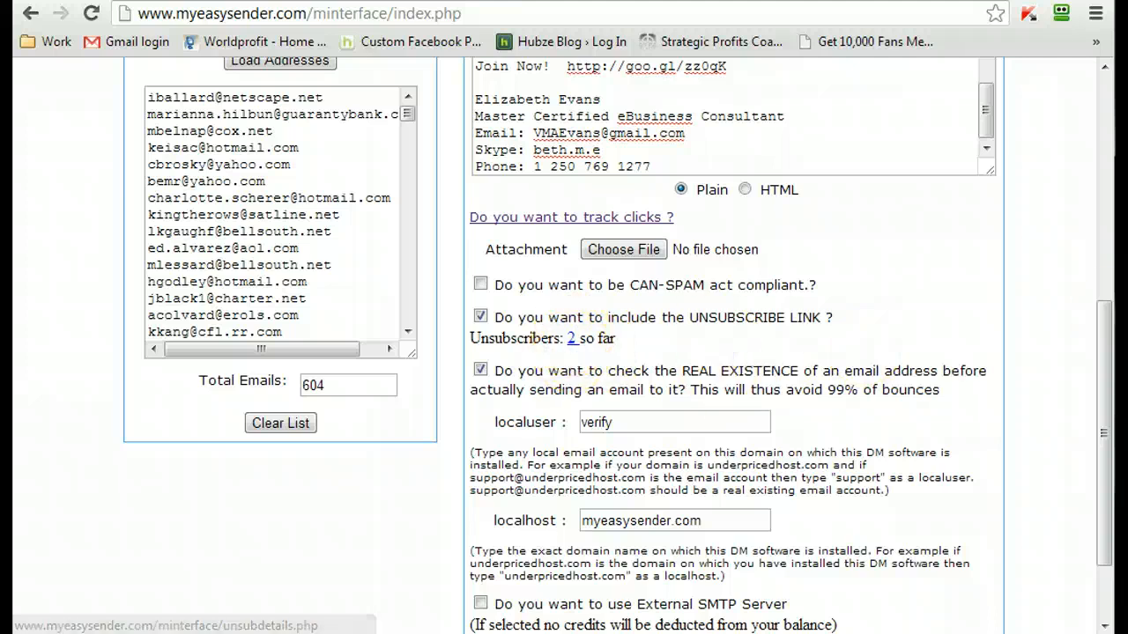
drag(1100, 330, 1101, 396)
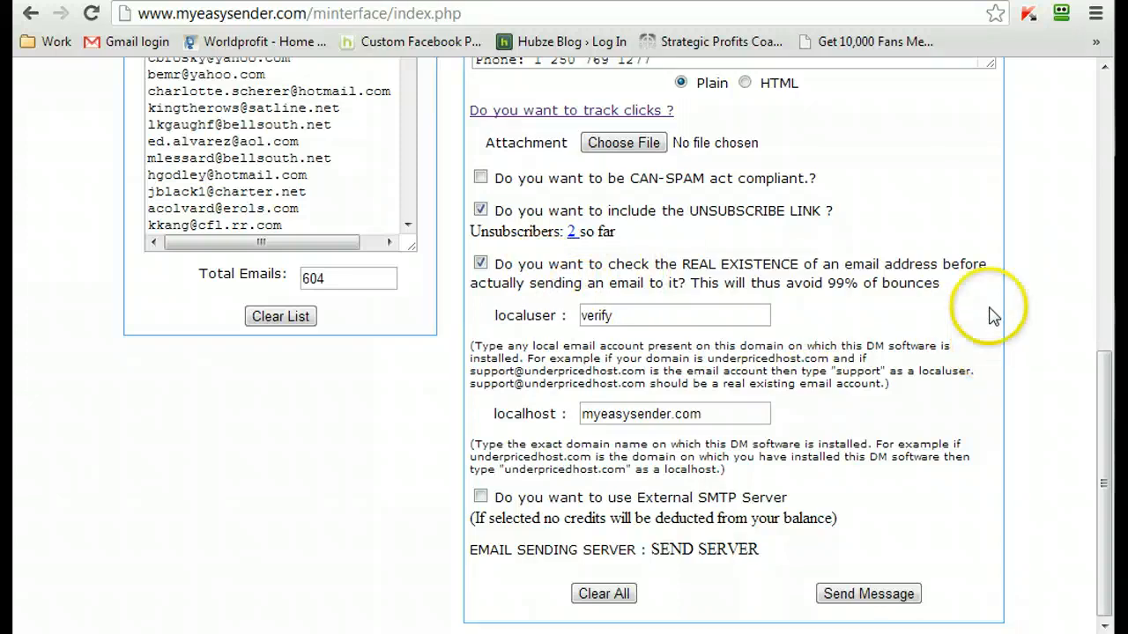
scroll(568, 385, up, 3)
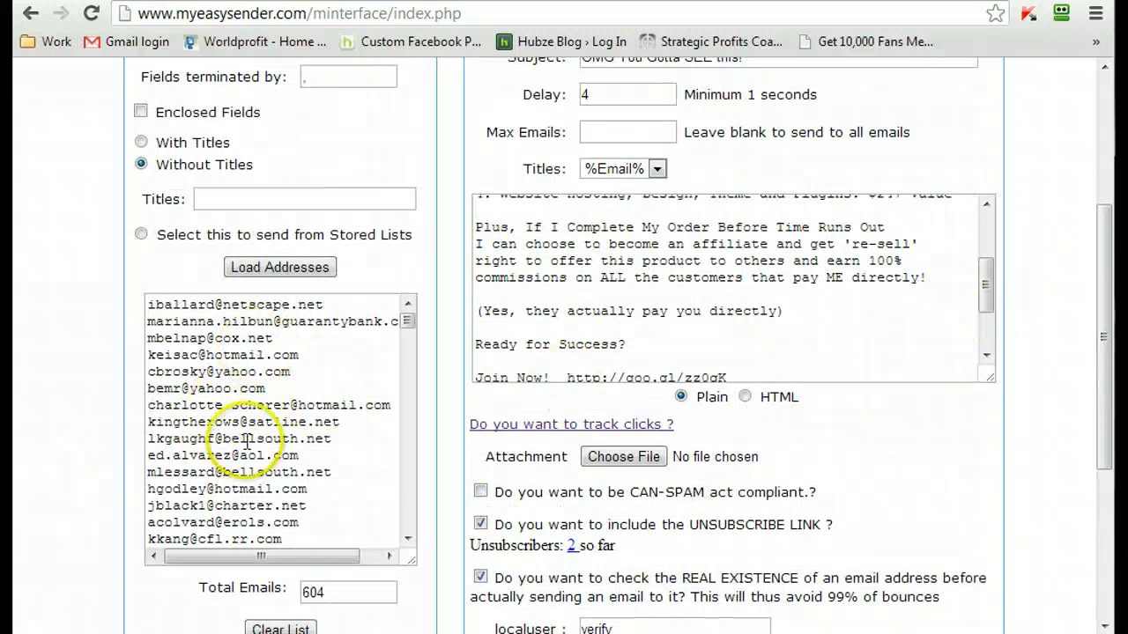
scroll(428, 403, up, 2)
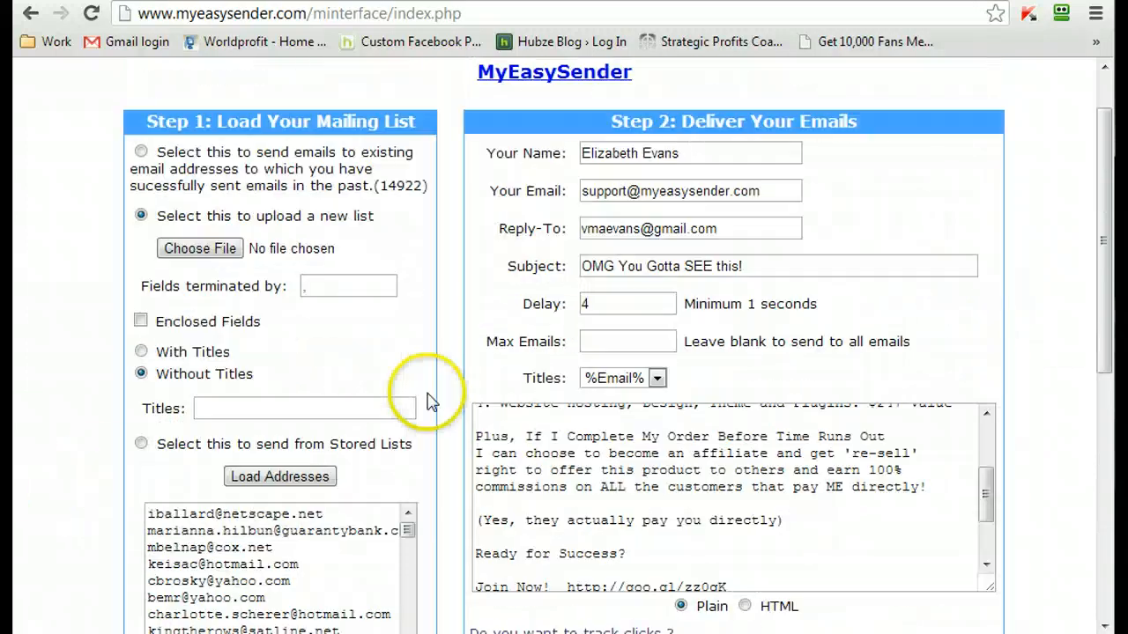
click(629, 198)
click(614, 229)
click(602, 267)
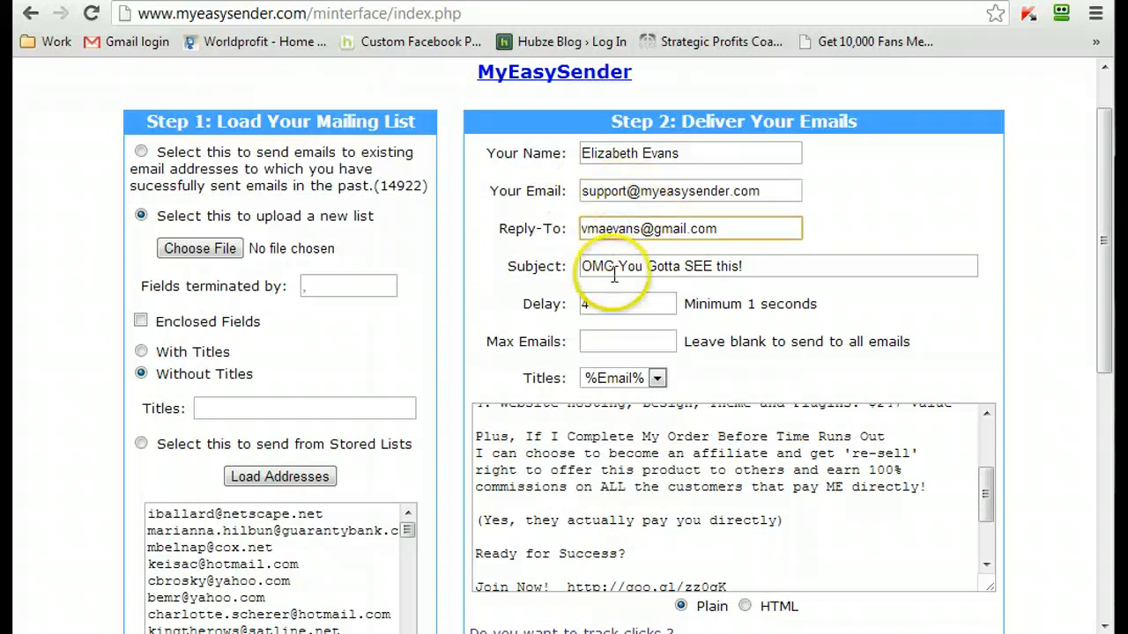
click(667, 487)
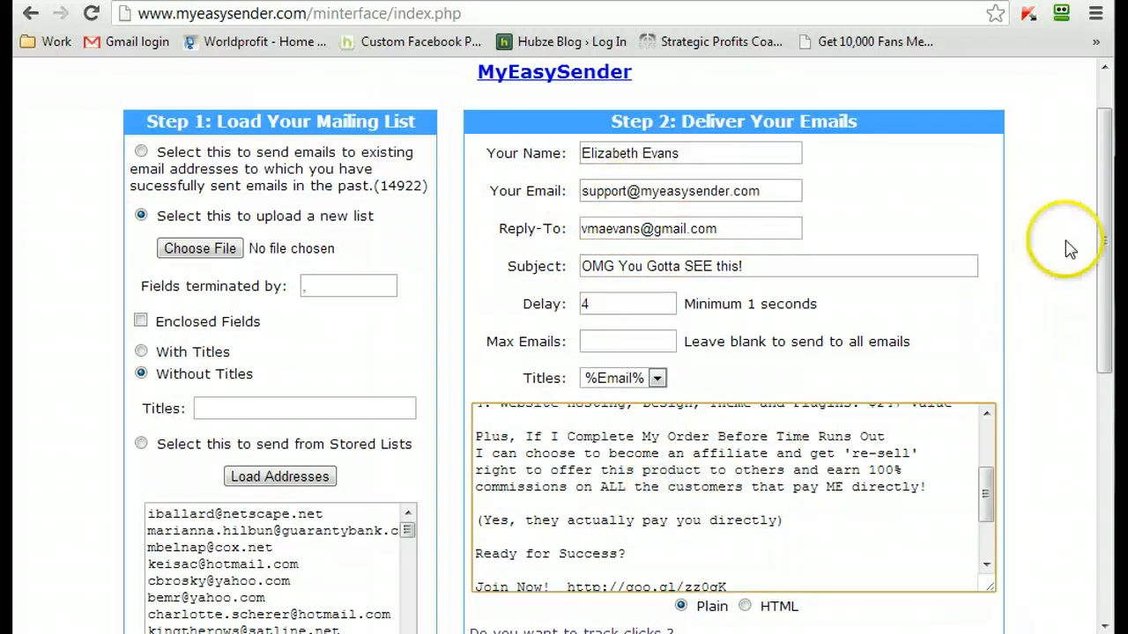
- Send the message to the loaded mailing list and decline RoboForm's offer to save the login
drag(1100, 244, 1090, 495)
click(855, 597)
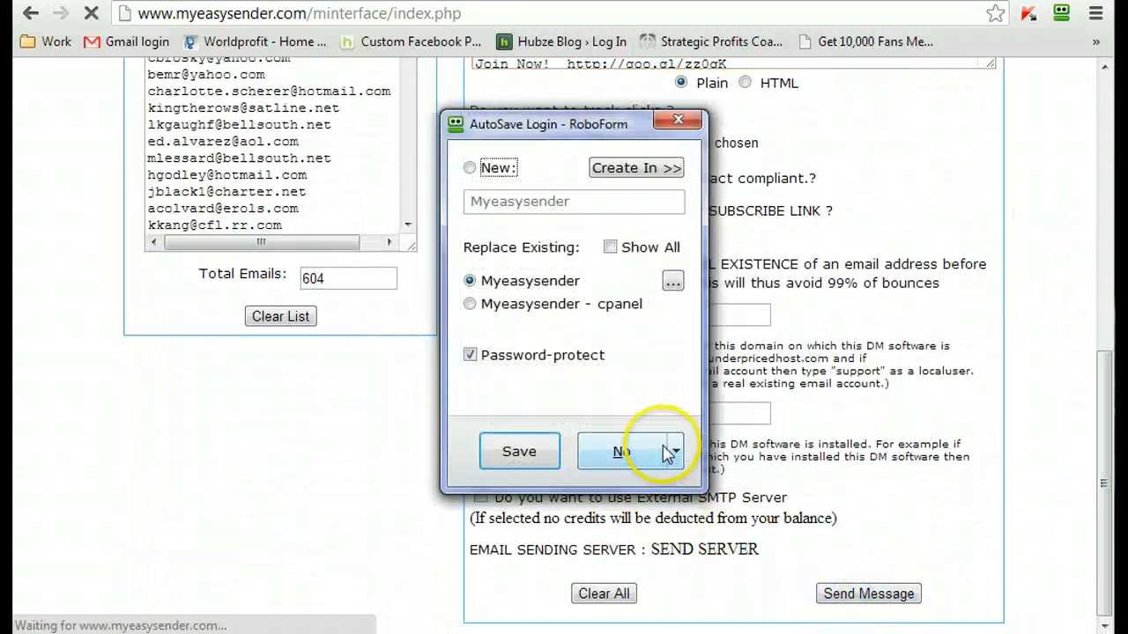
click(619, 450)
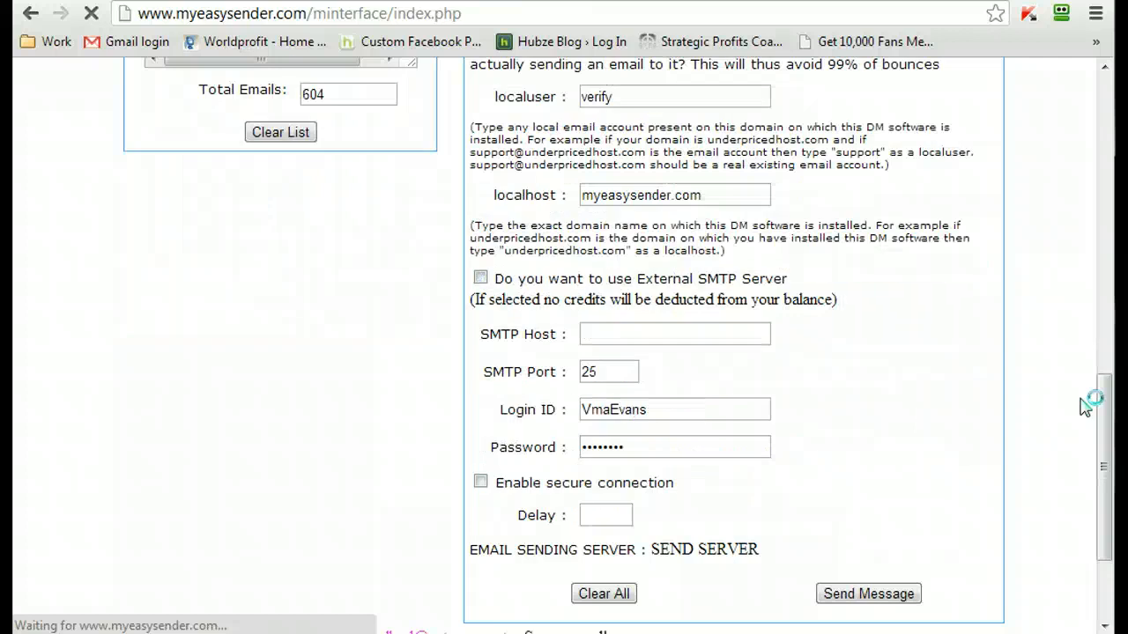
- Examine the sending log for the first two addresses' validity check, delivery status and credits used
drag(1106, 397, 1100, 494)
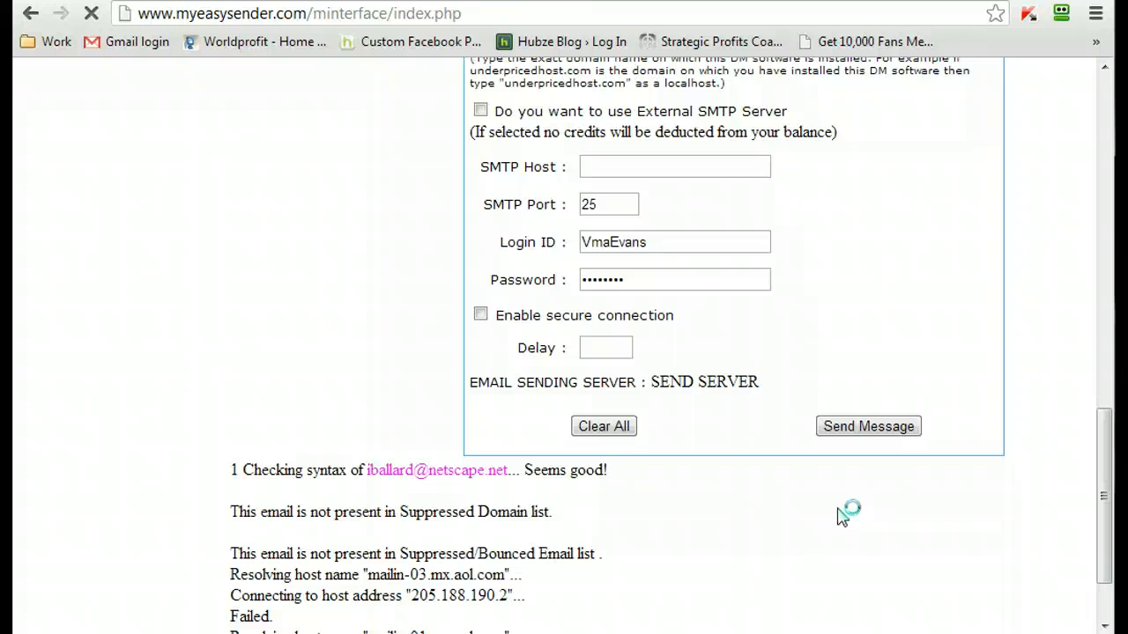
scroll(841, 516, down, 3)
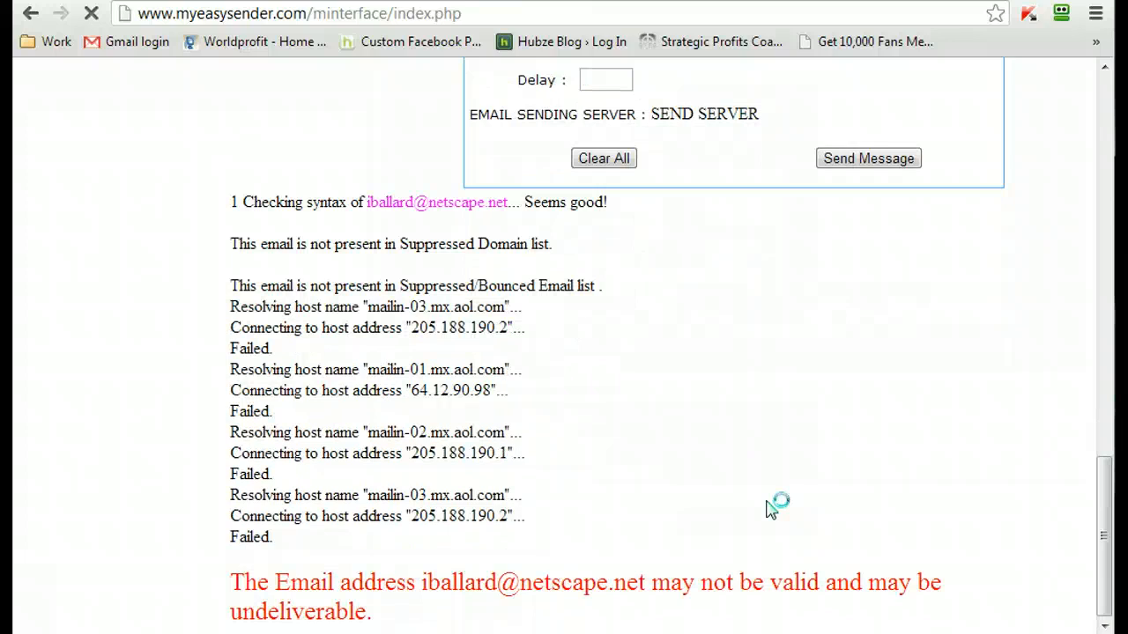
drag(228, 584, 370, 608)
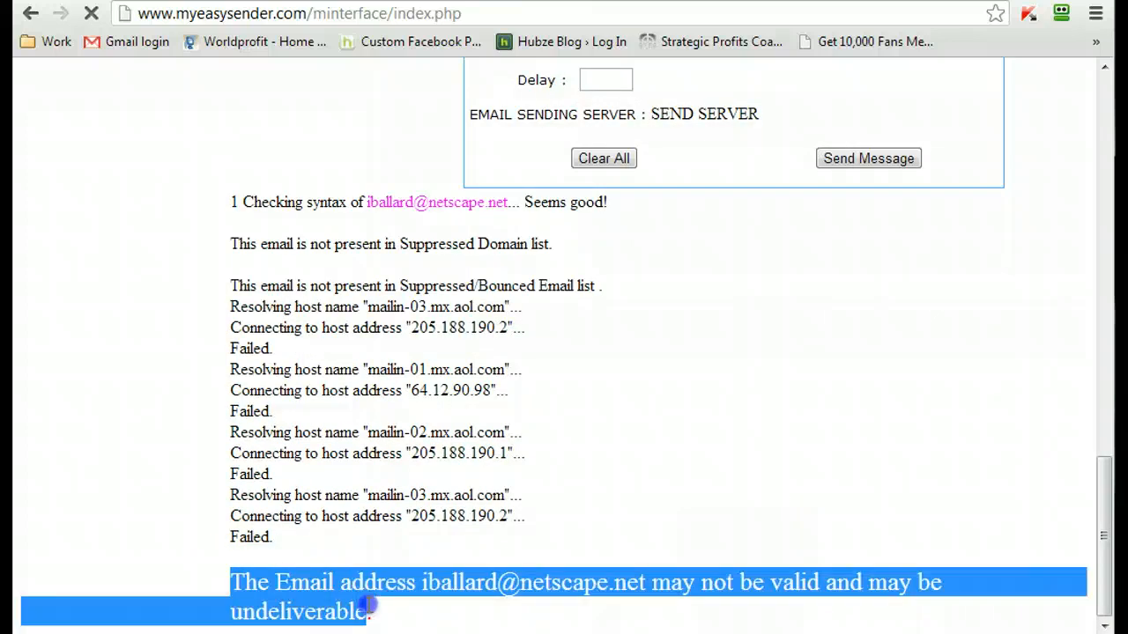
click(671, 502)
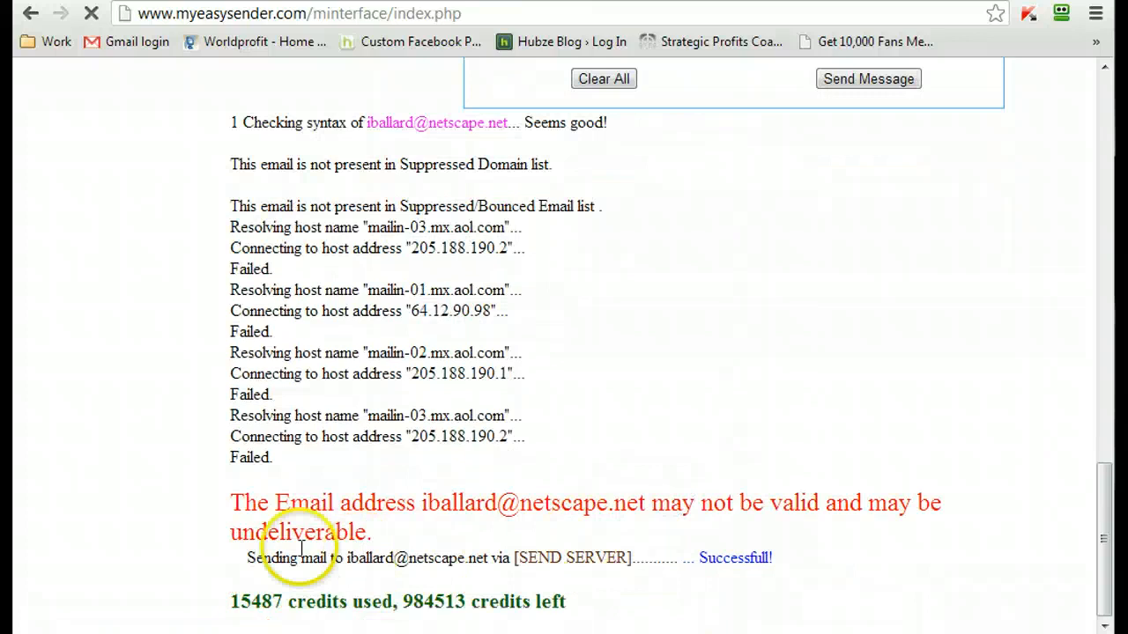
drag(700, 562, 791, 573)
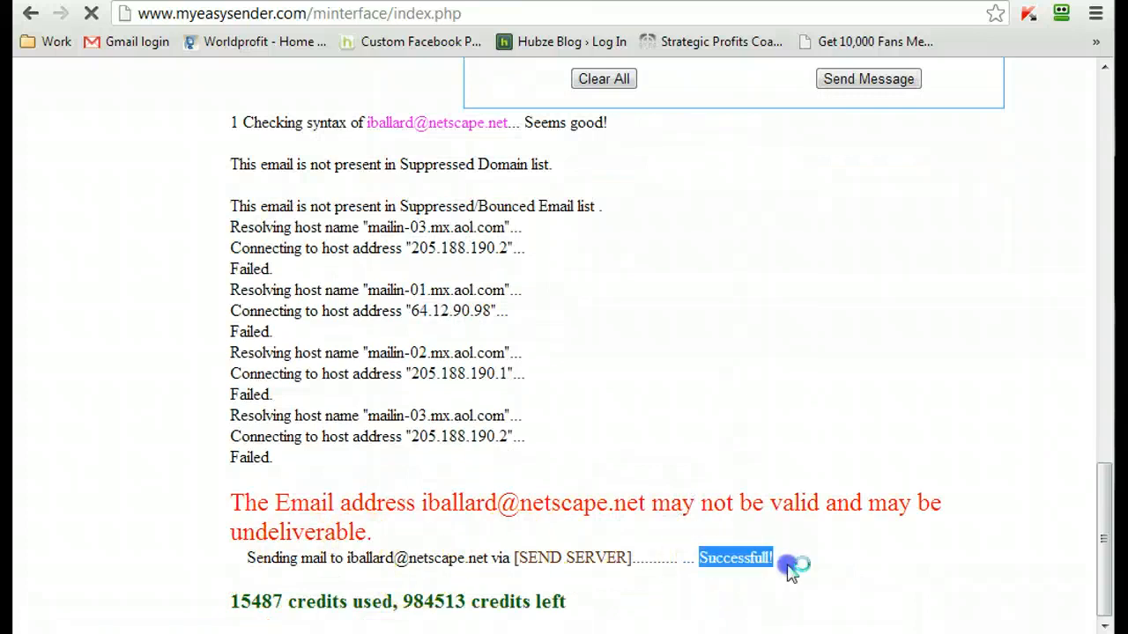
click(884, 548)
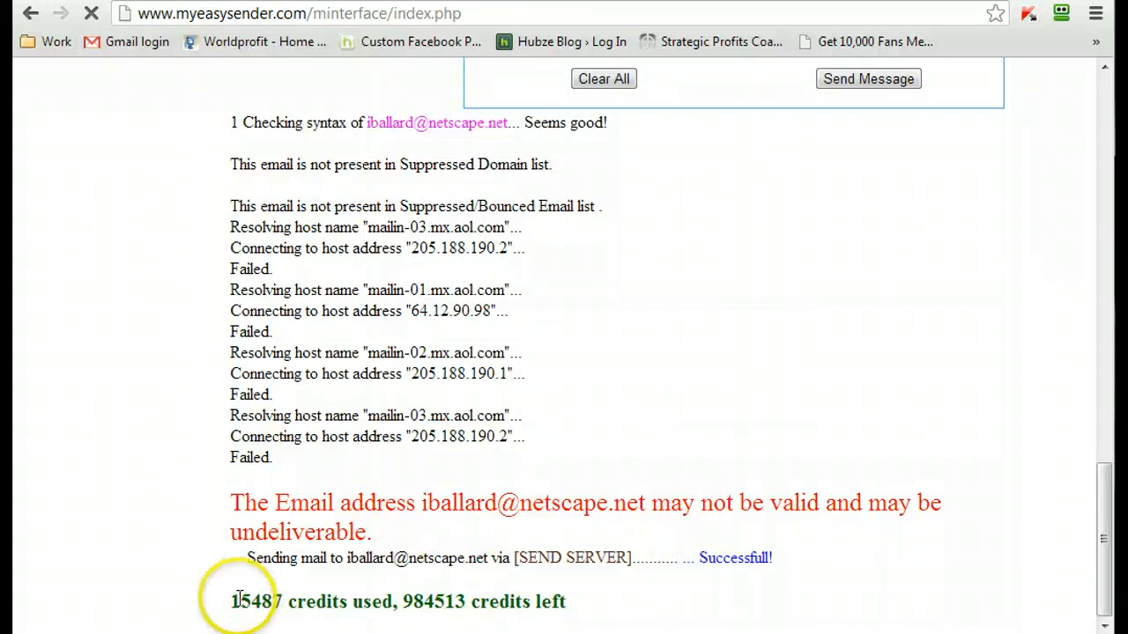
drag(237, 599, 614, 614)
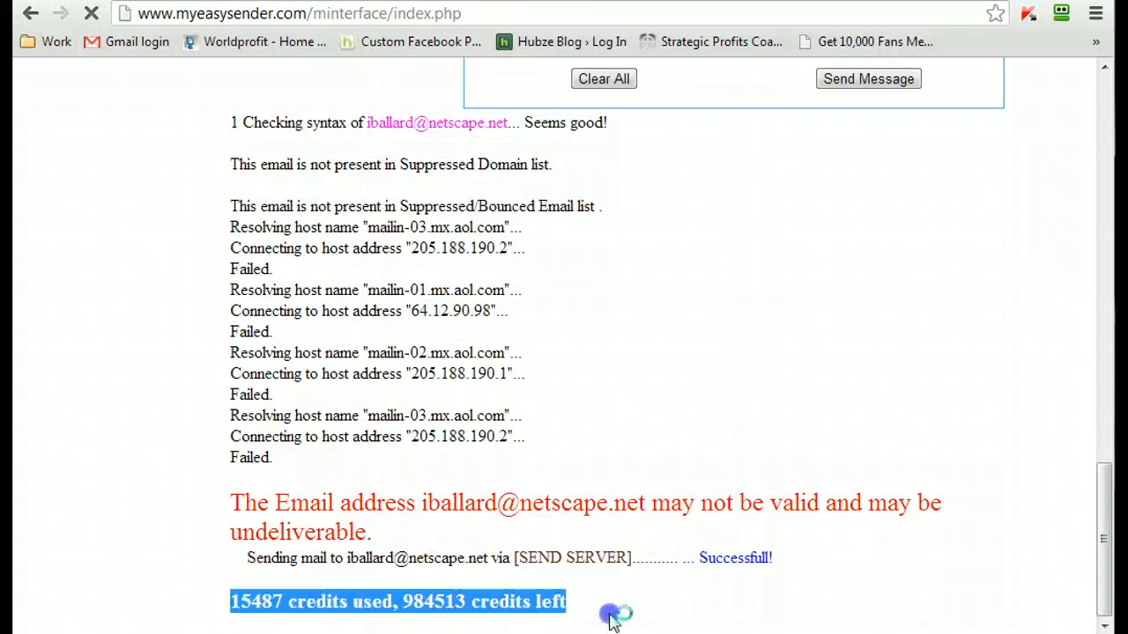
click(332, 621)
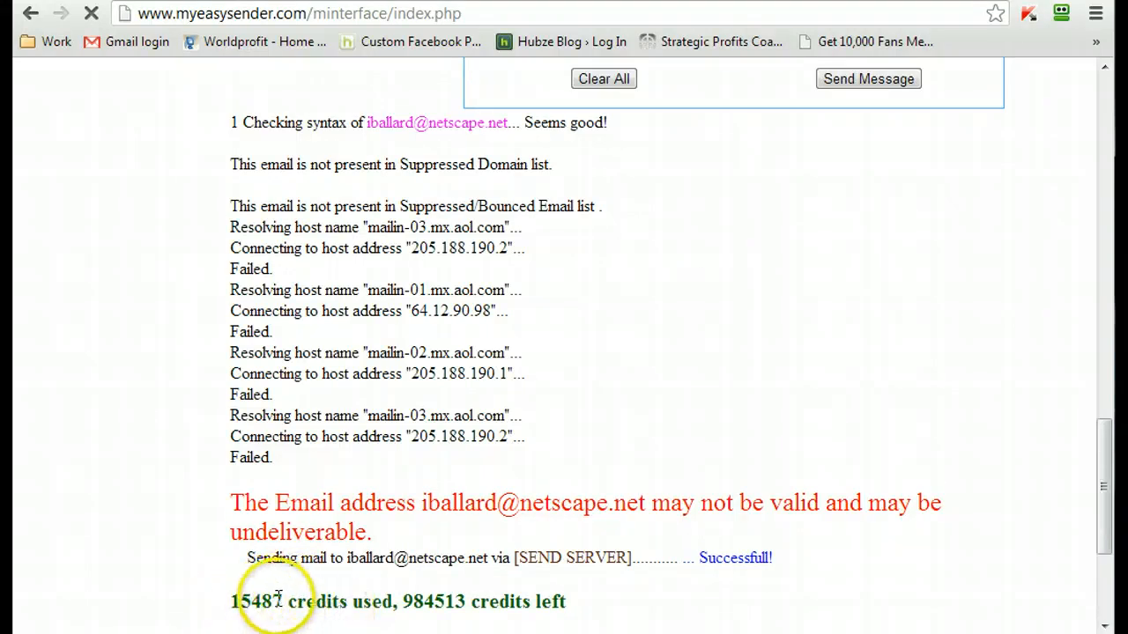
drag(281, 602, 221, 609)
click(317, 594)
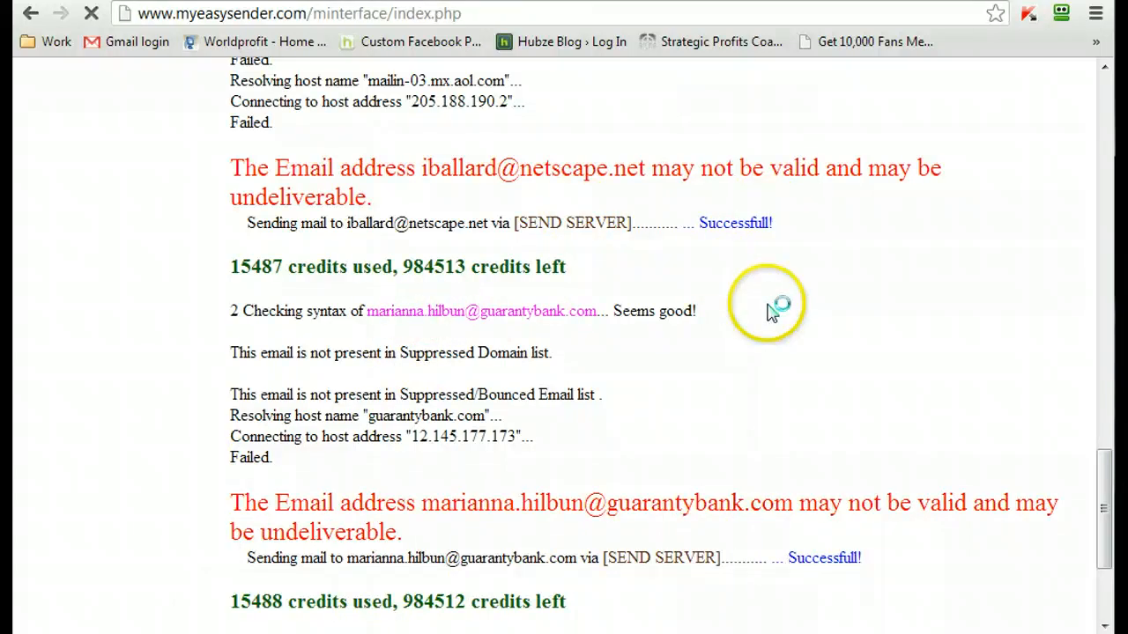
drag(793, 559, 894, 554)
click(892, 557)
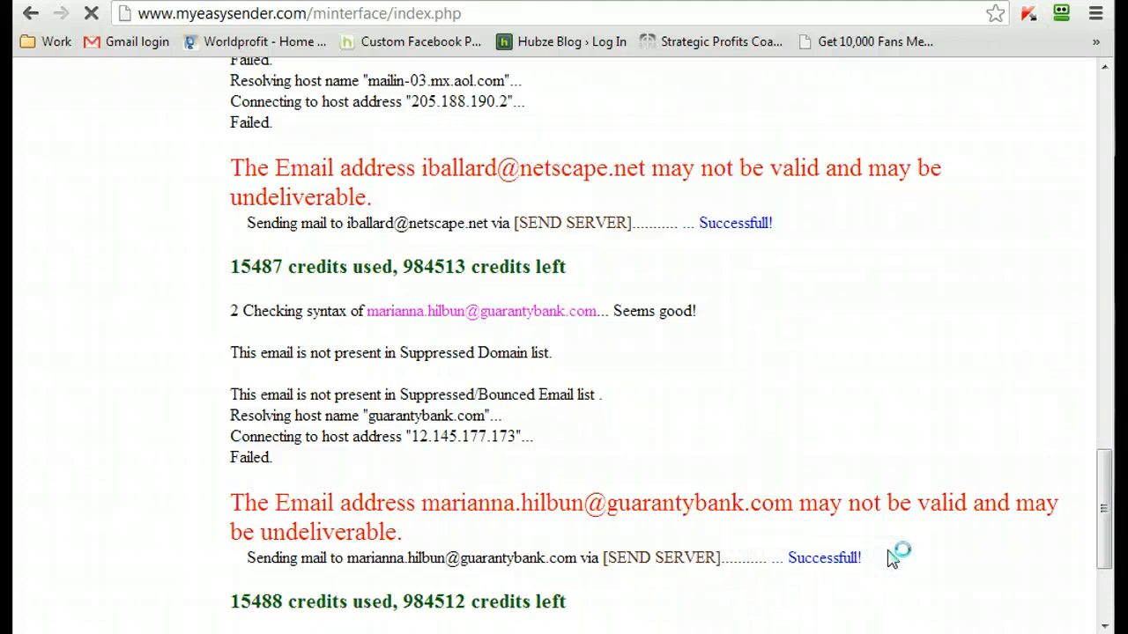